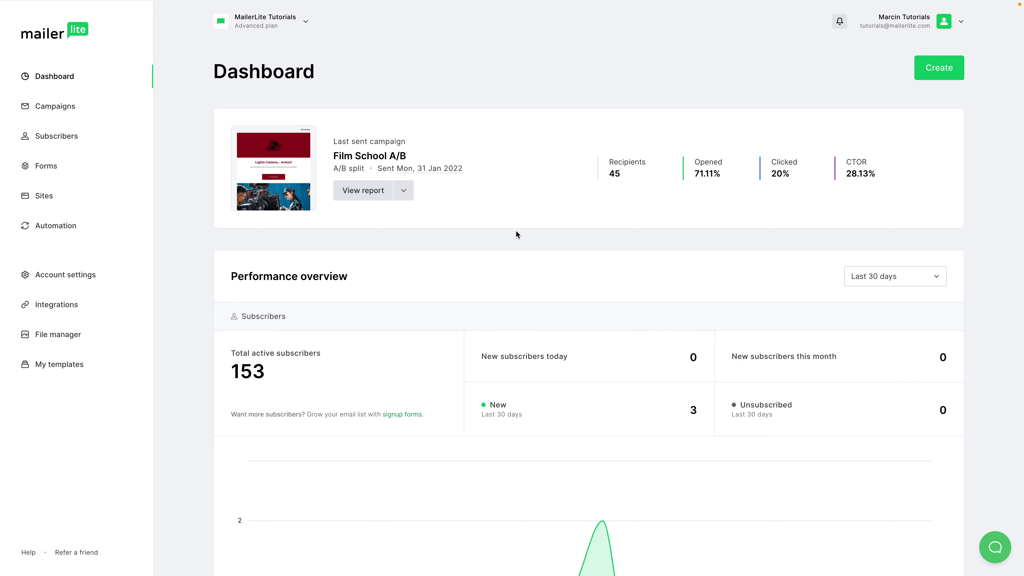
Create a pop-up form named 'Home page' and assign it the New Subs group
left_click(44, 163)
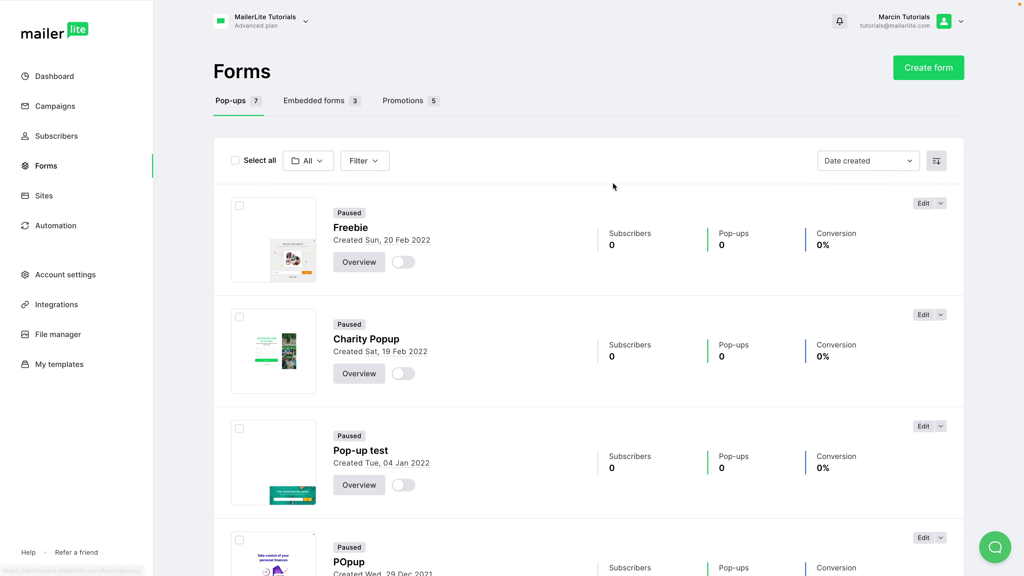
left_click(910, 69)
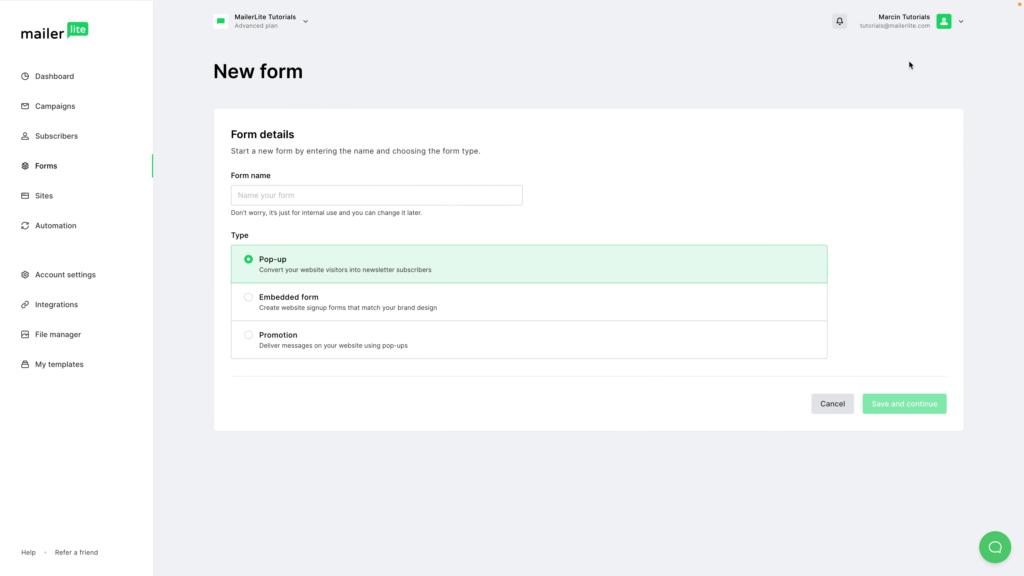
left_click(328, 196)
type("Home page")
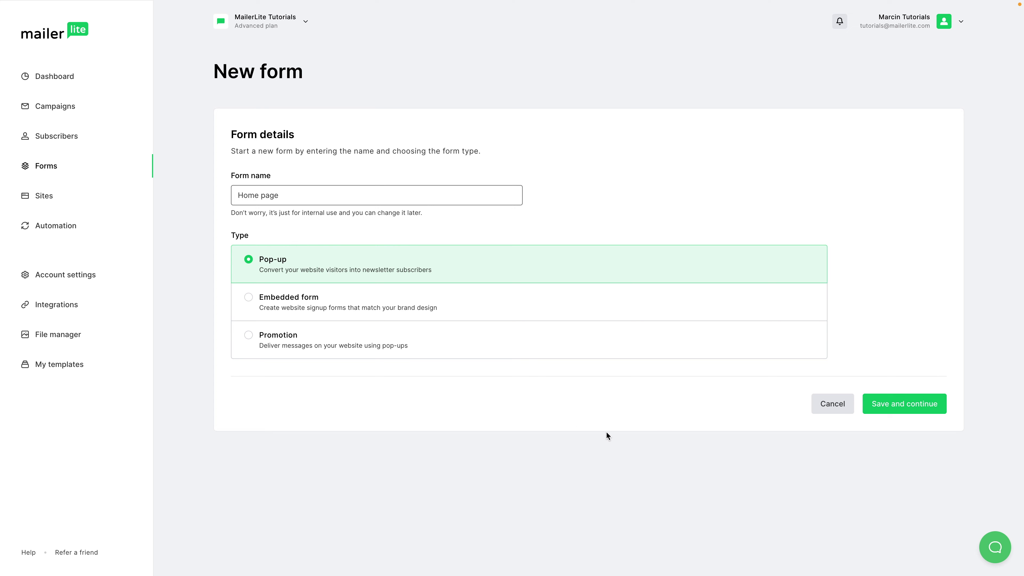
left_click(893, 402)
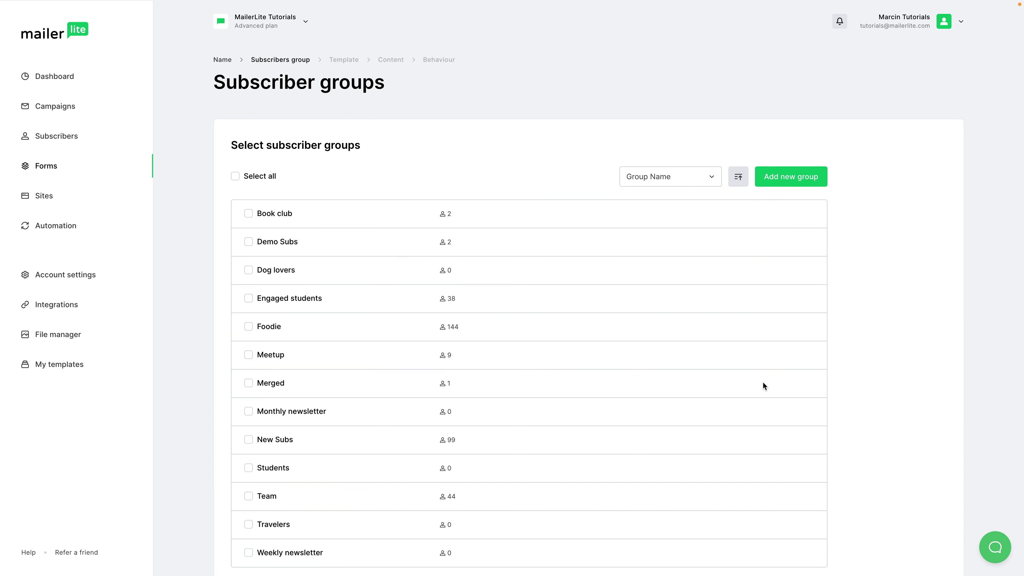
left_click(249, 439)
scroll(250, 441, "down", 3)
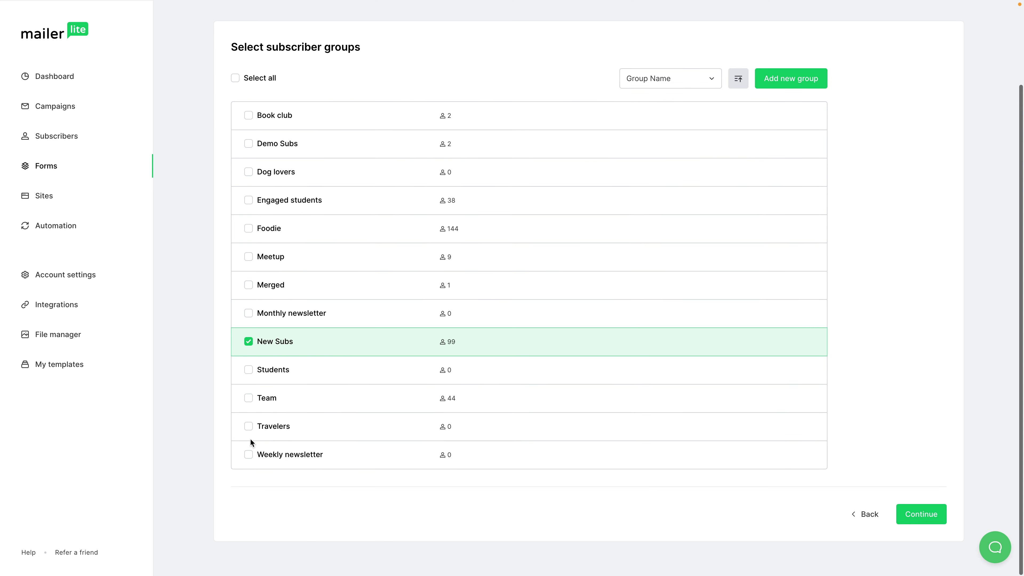
Browse past Holiday workshop to the Product pop template and open it in the editor
left_click(921, 513)
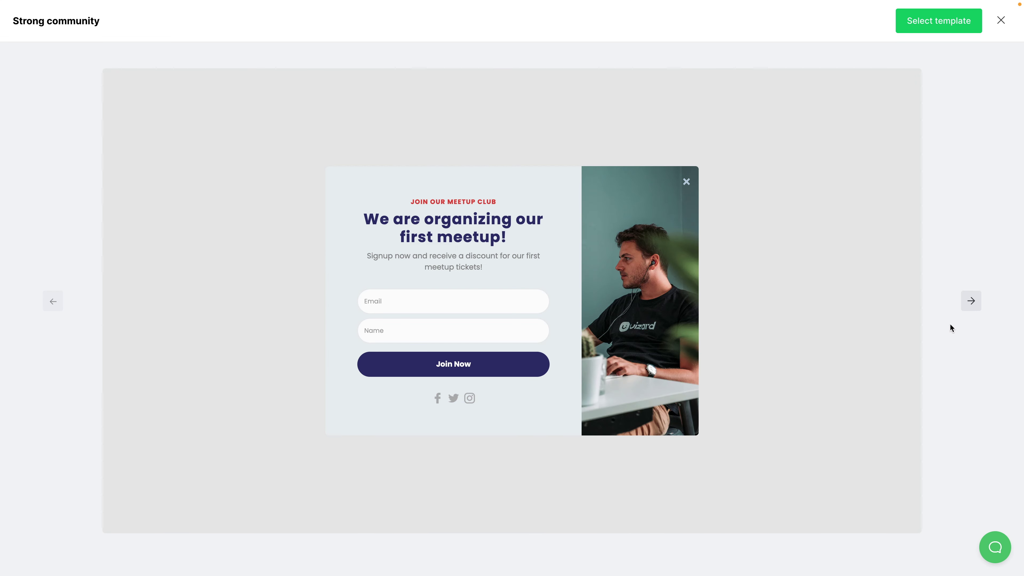
left_click(971, 301)
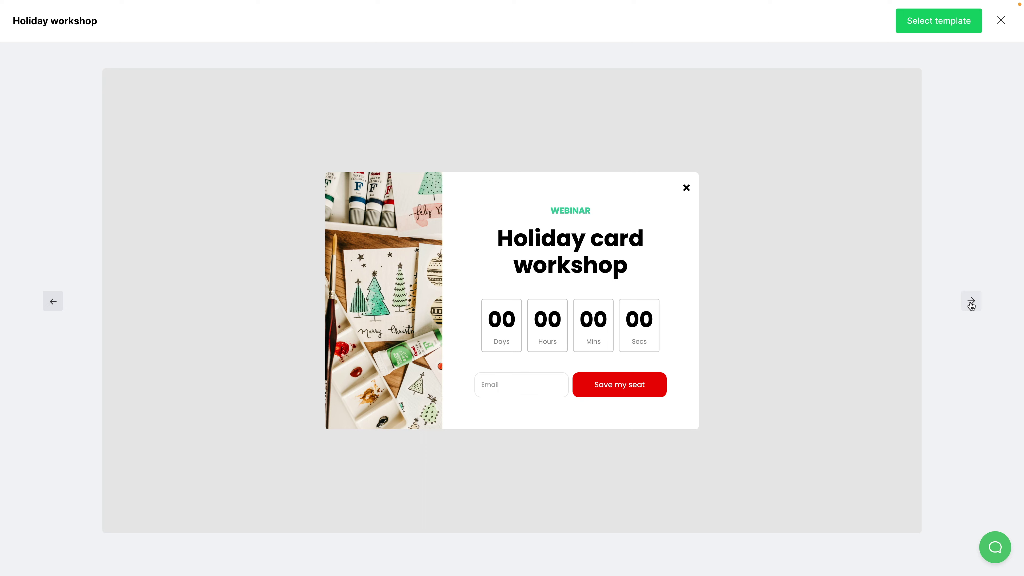
left_click(970, 302)
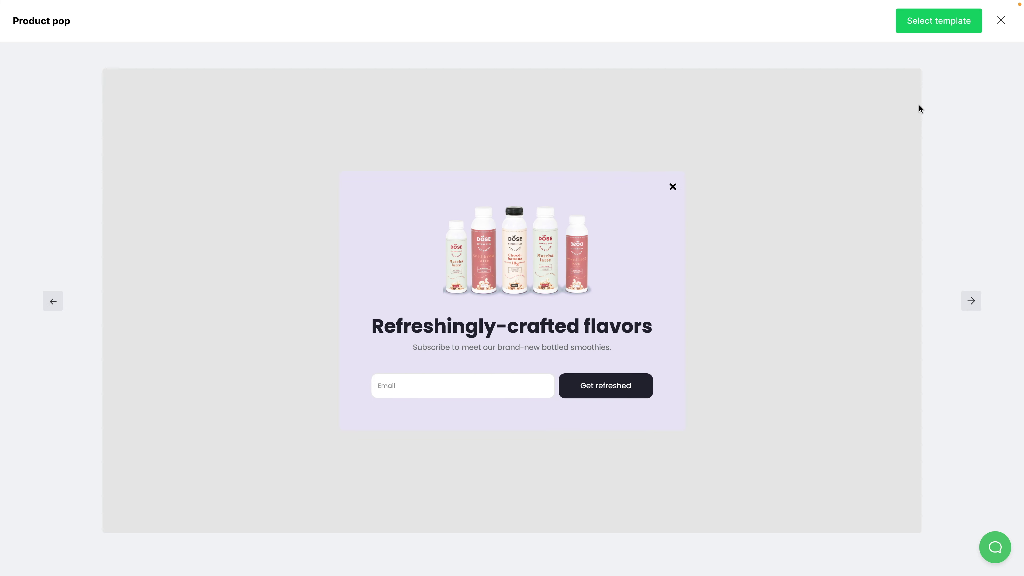
left_click(942, 19)
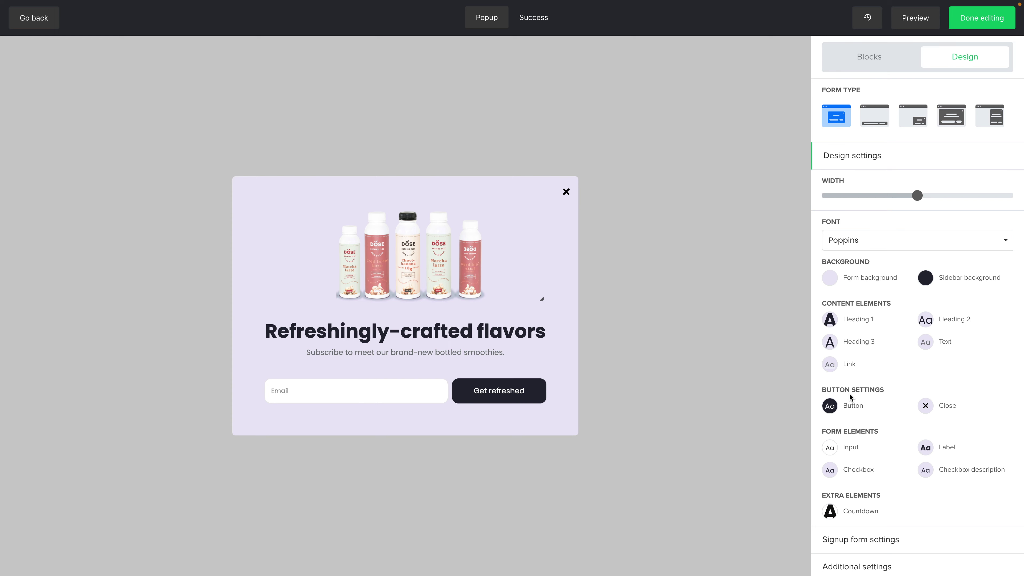
Show a right-aligned dark sidebar on the popup, then revert to the sidebar-free layout
left_click(916, 556)
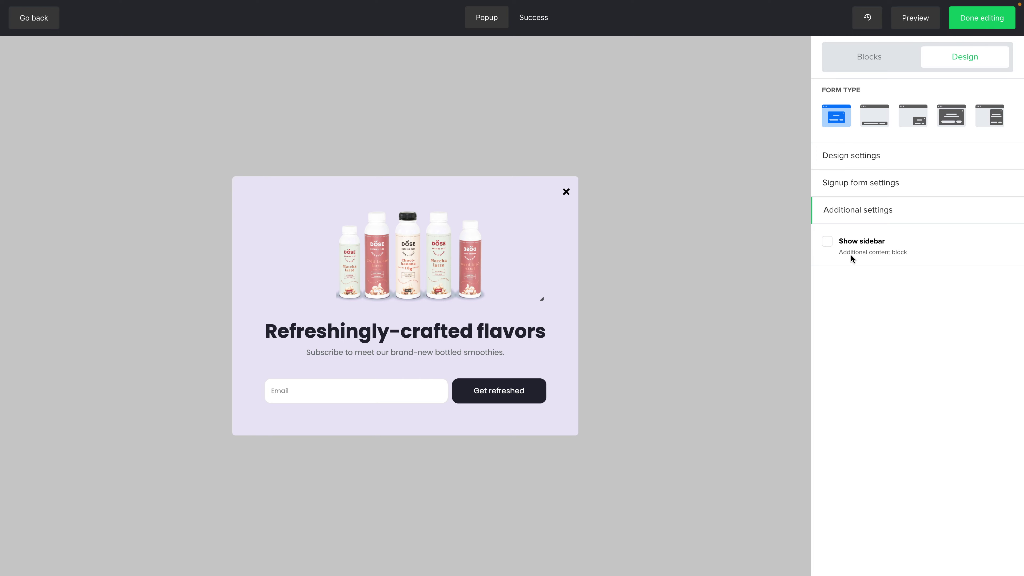
left_click(825, 242)
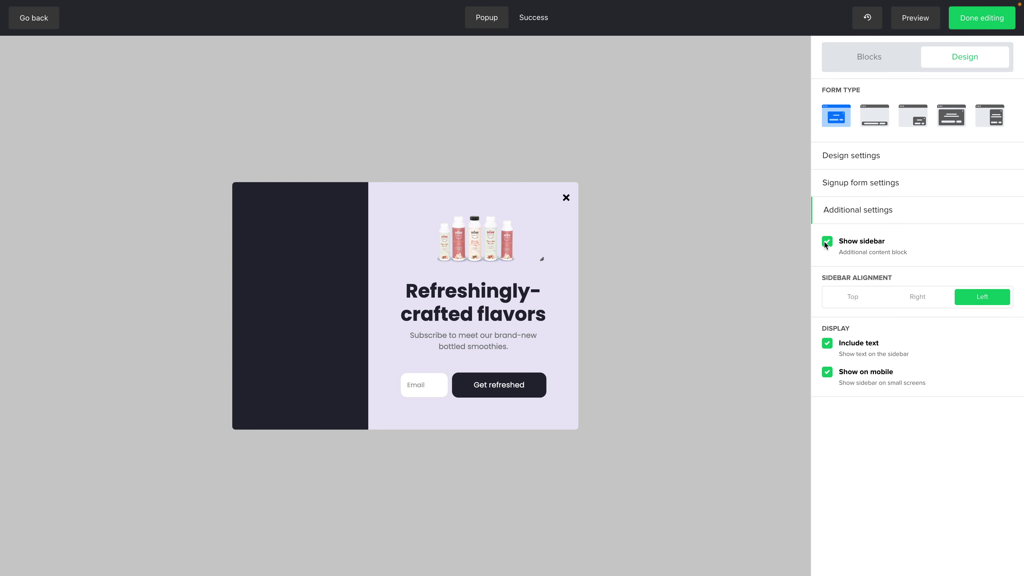
left_click(925, 306)
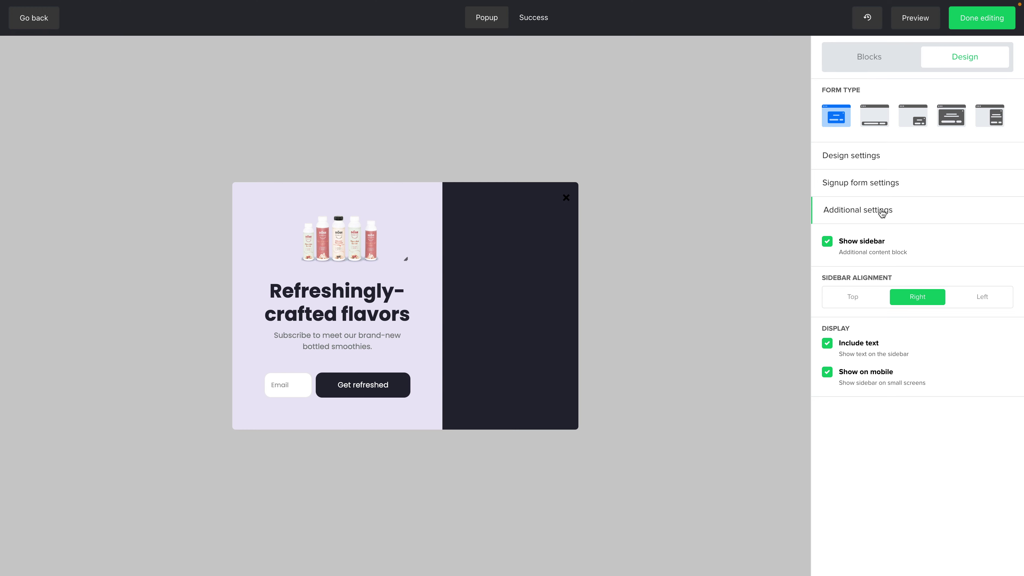
left_click(873, 114)
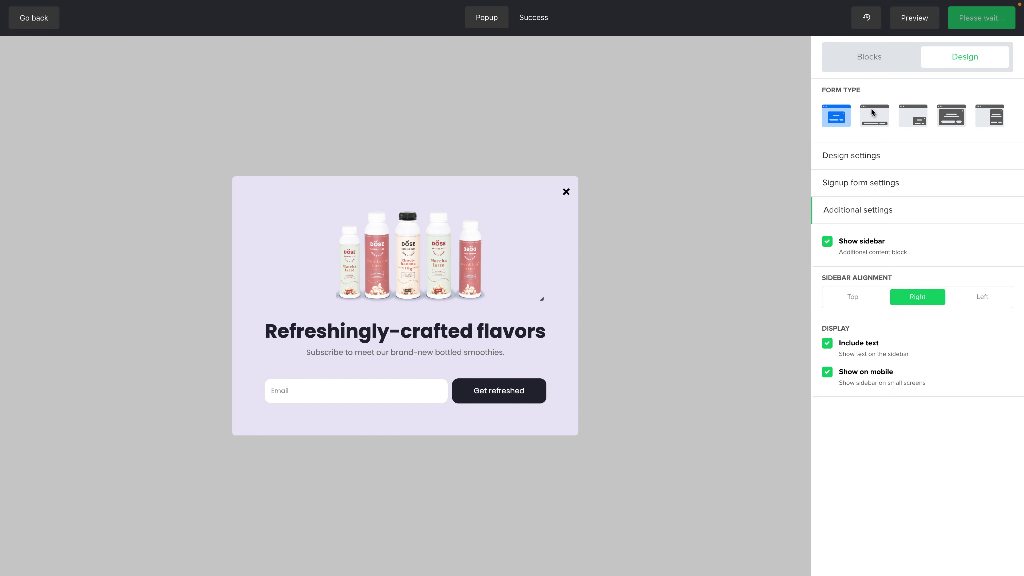
Duplicate the popup's heading and subtitle block
left_click(875, 156)
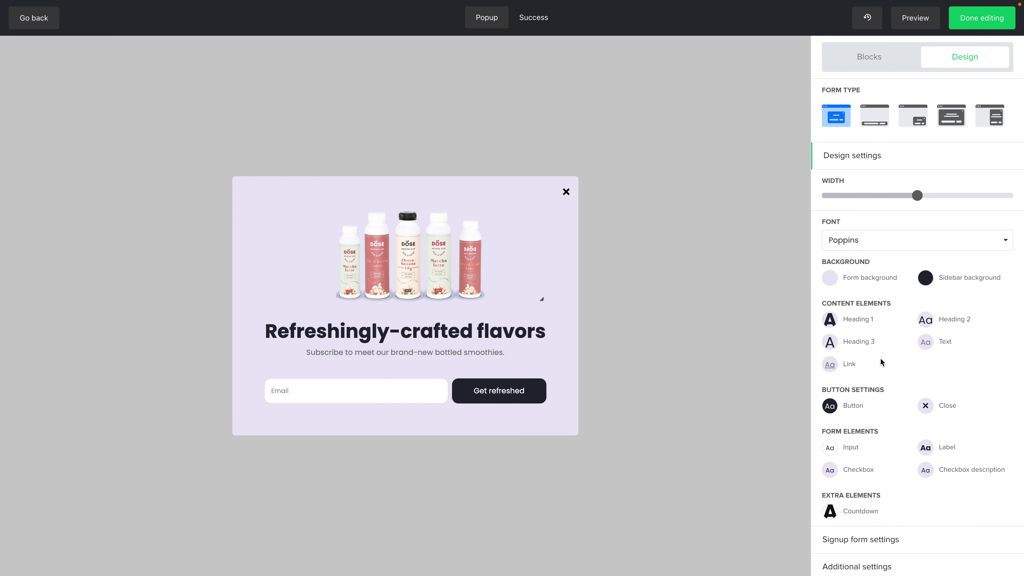
scroll(881, 362, "down", 1)
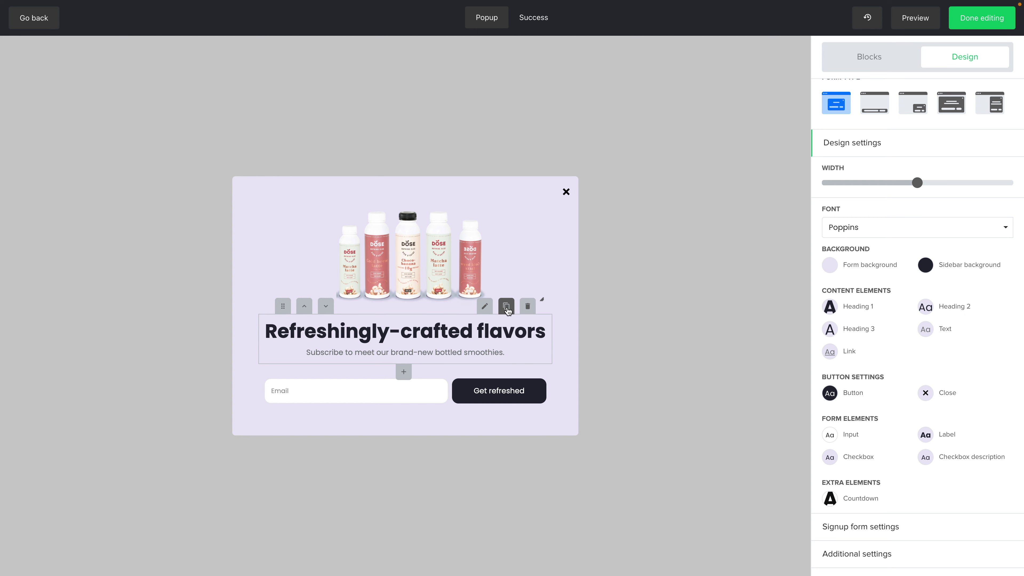
left_click(506, 306)
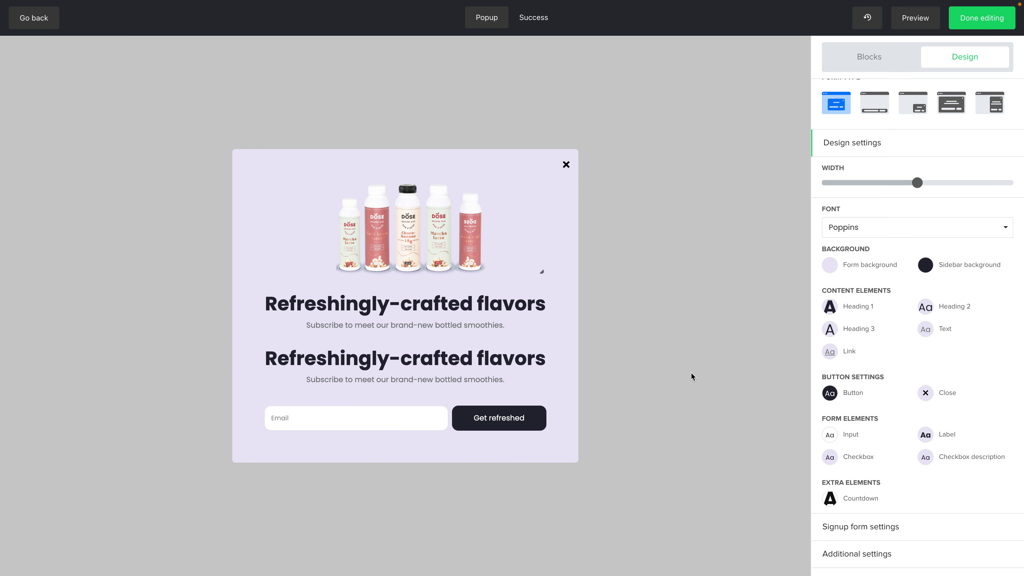
Change the Heading 1 colour to muted purple #6e74a6 and save
left_click(828, 307)
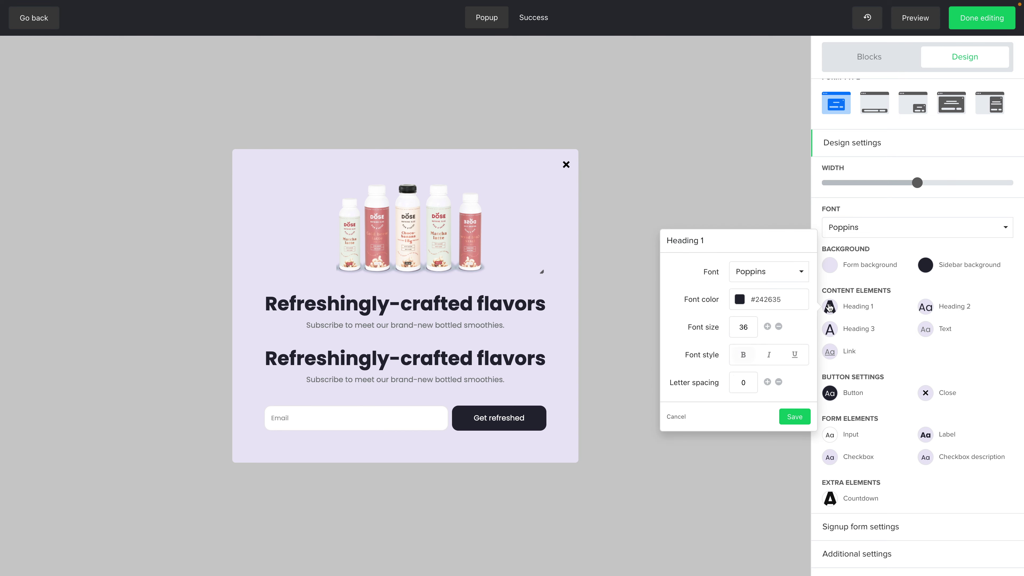
left_click(740, 300)
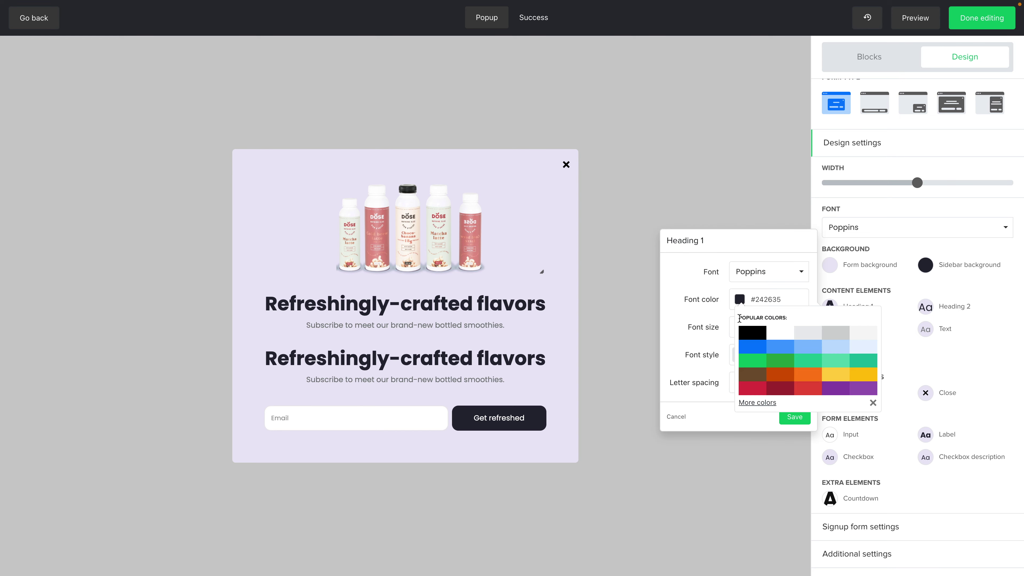
left_click(753, 402)
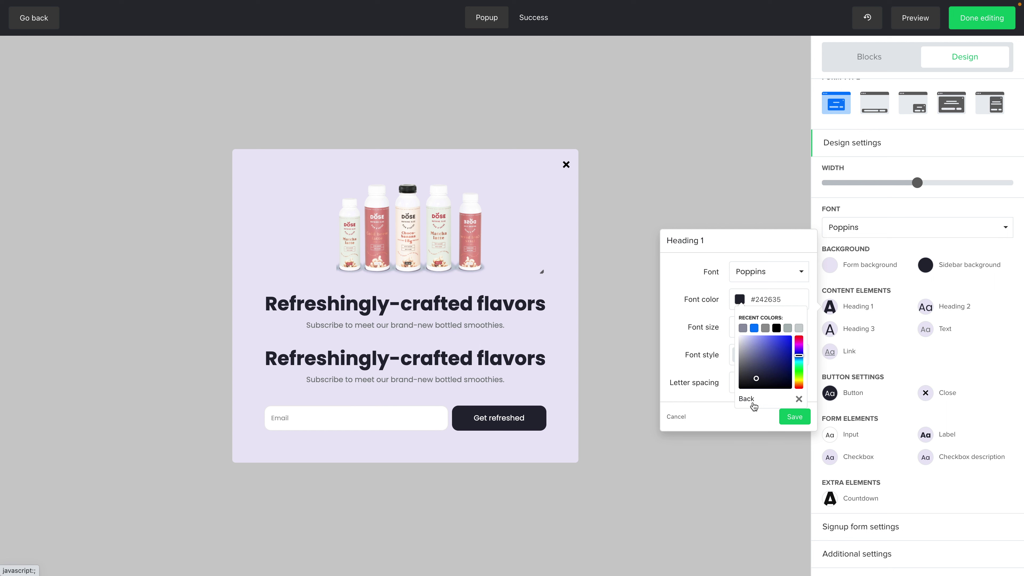
left_click_drag(756, 378, 757, 354)
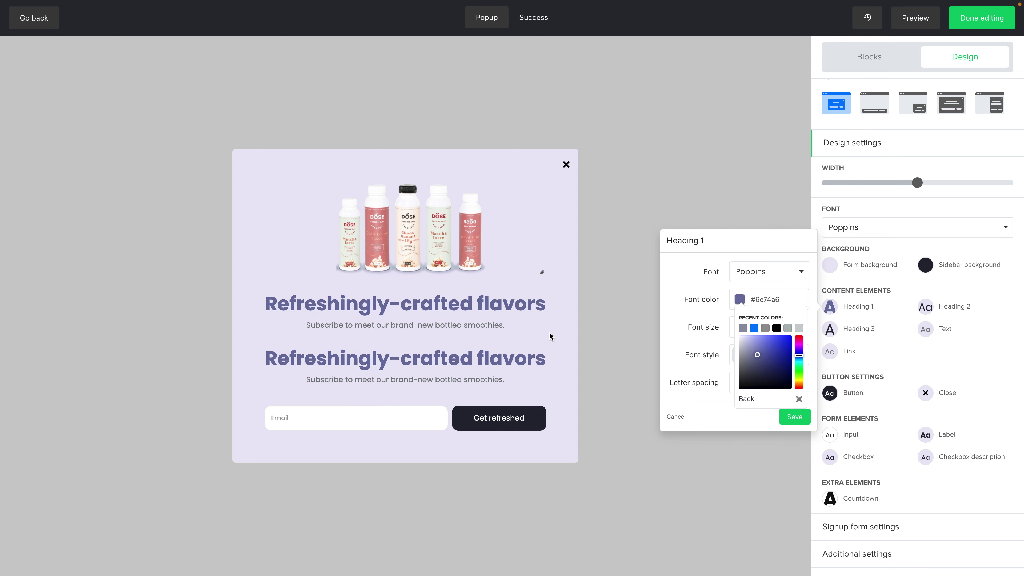
left_click(793, 418)
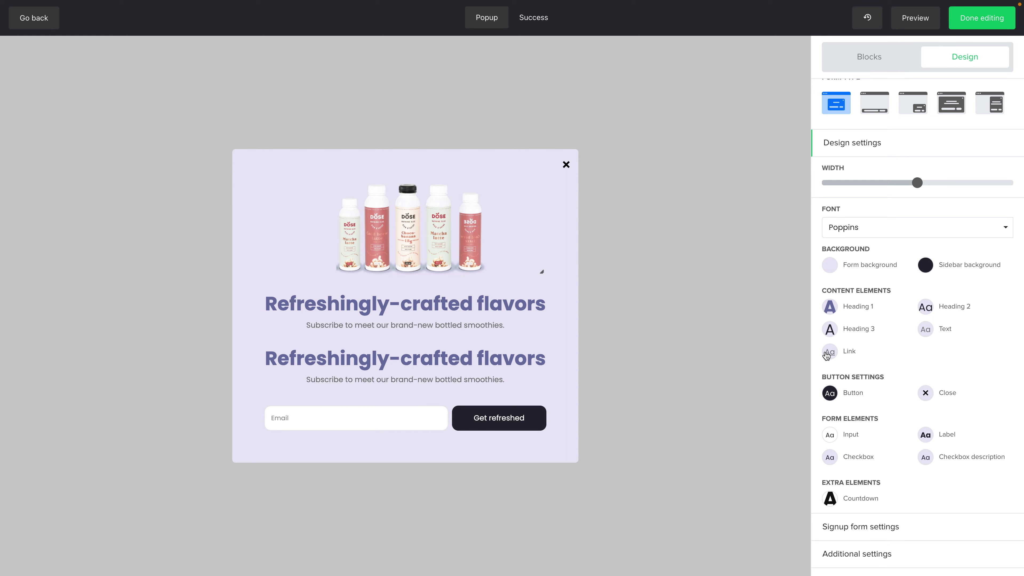
Give the Get refreshed button a dark red #a52834 background and save
left_click(830, 393)
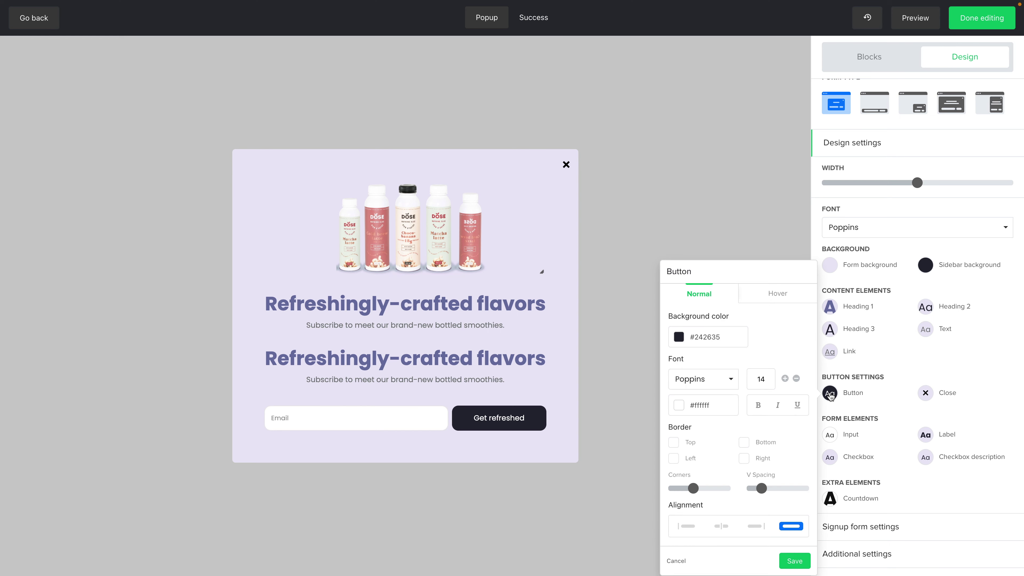
left_click(679, 336)
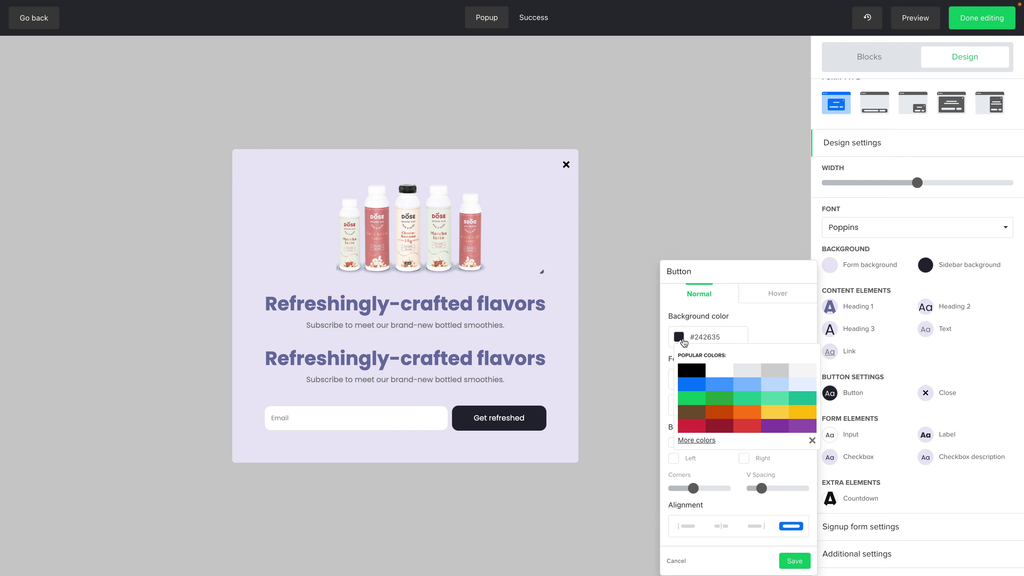
left_click(701, 388)
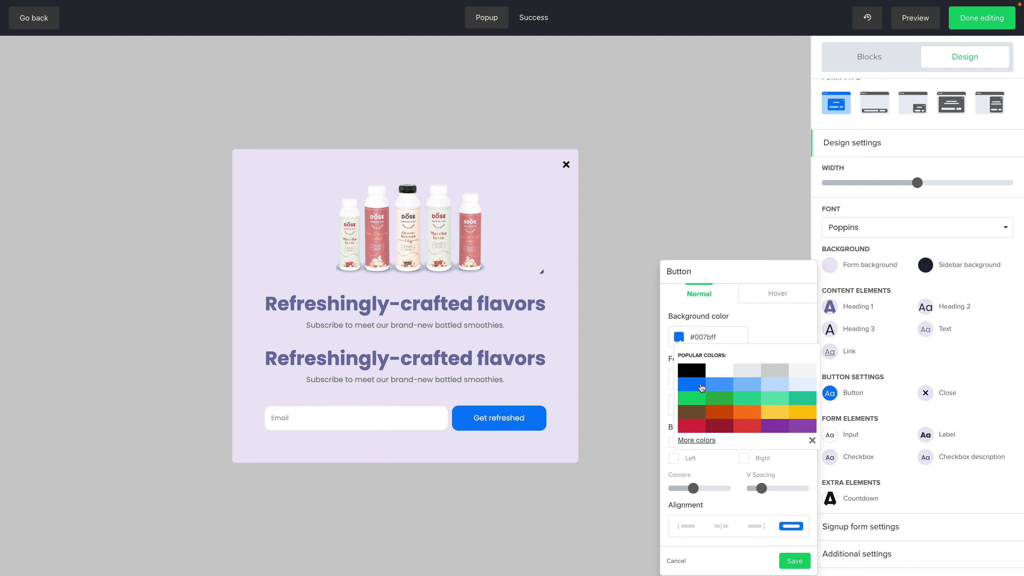
left_click(720, 429)
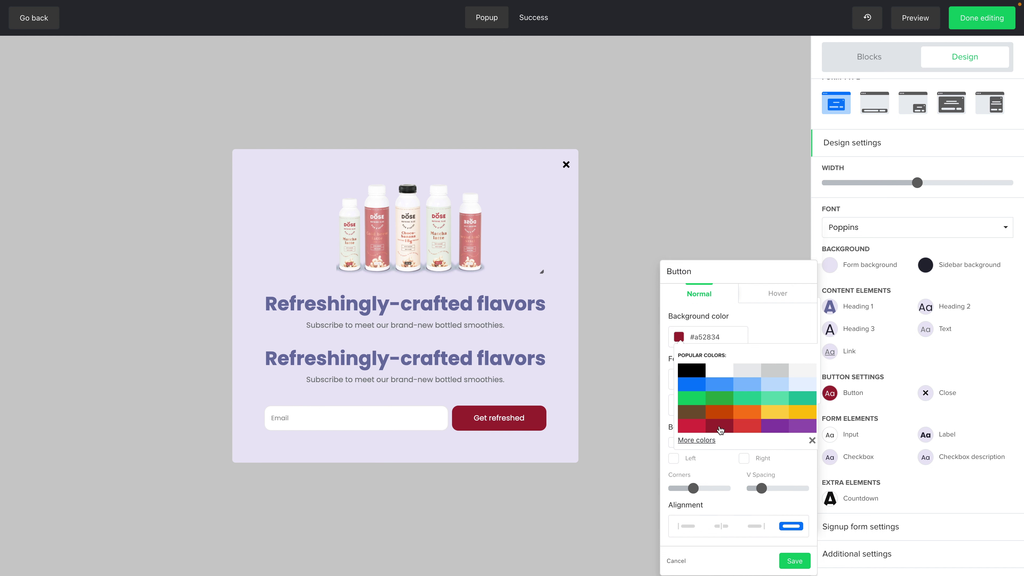
left_click(811, 440)
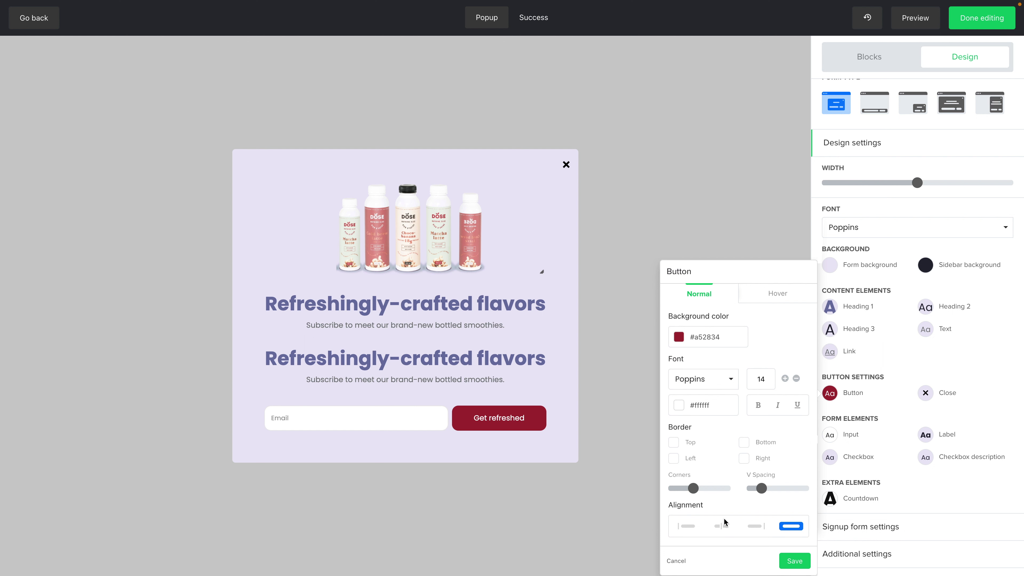
left_click(792, 562)
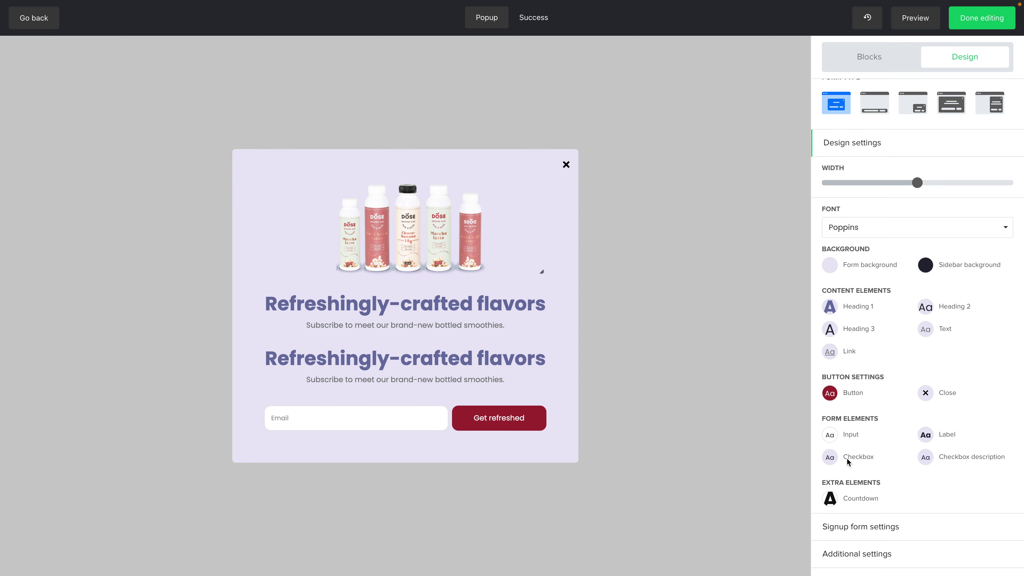
Add a privacy statement and a consent opt-in checkbox to the signup form
left_click(861, 526)
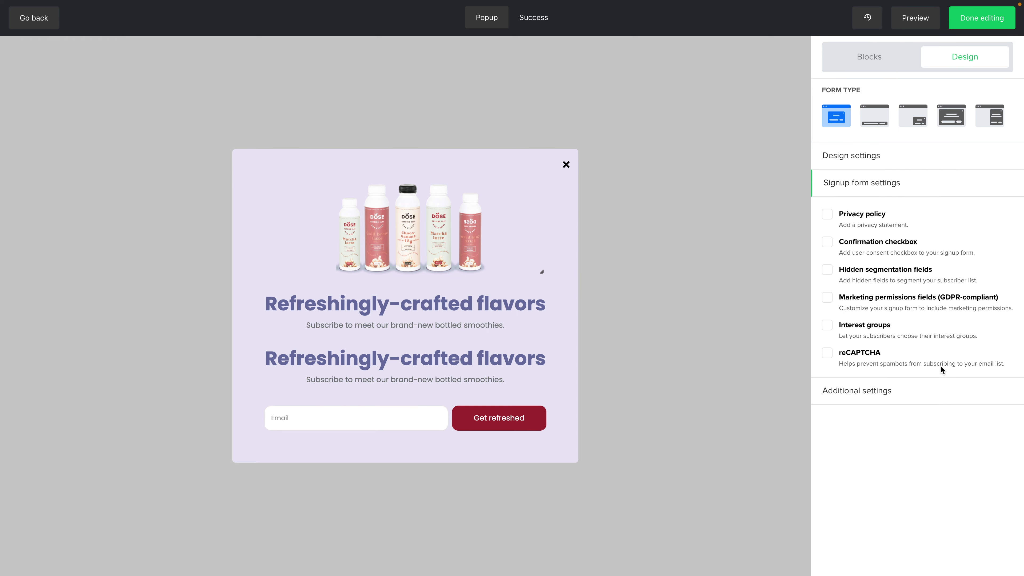
left_click(826, 218)
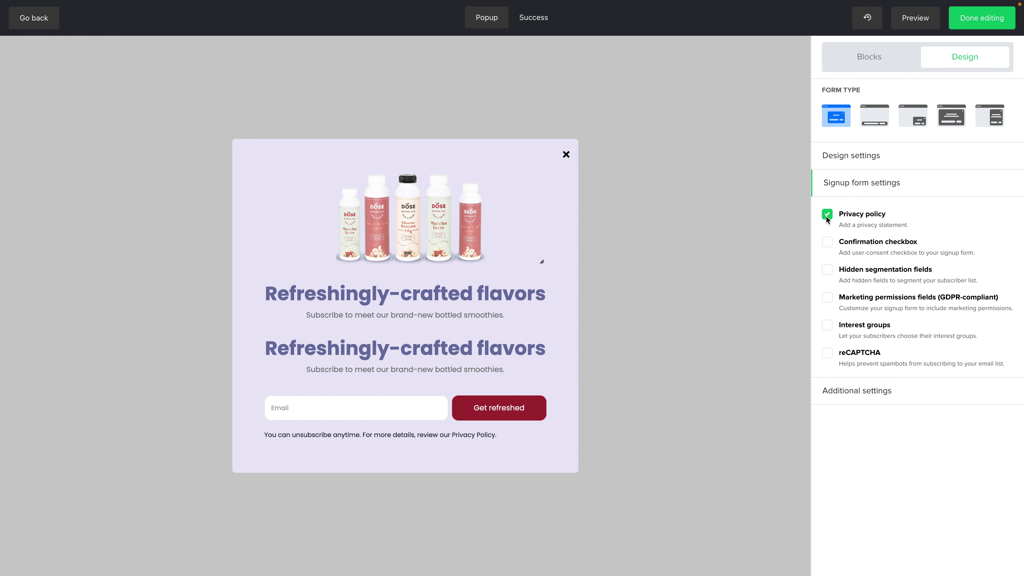
left_click(826, 242)
Add a hidden Promotion field set to Seasonal and enable GDPR marketing permissions
left_click(826, 270)
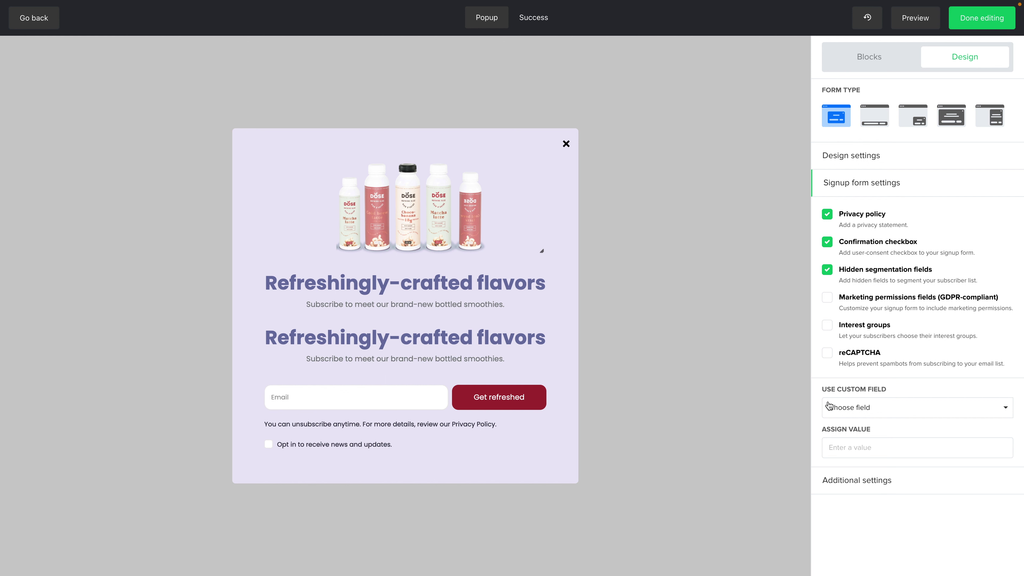
left_click(876, 410)
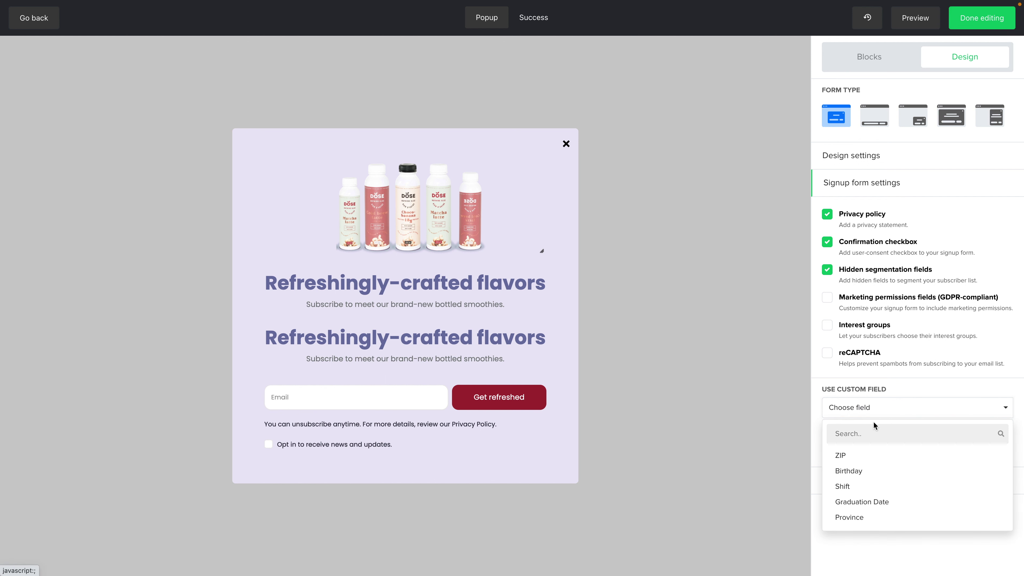
scroll(886, 480, "down", 1)
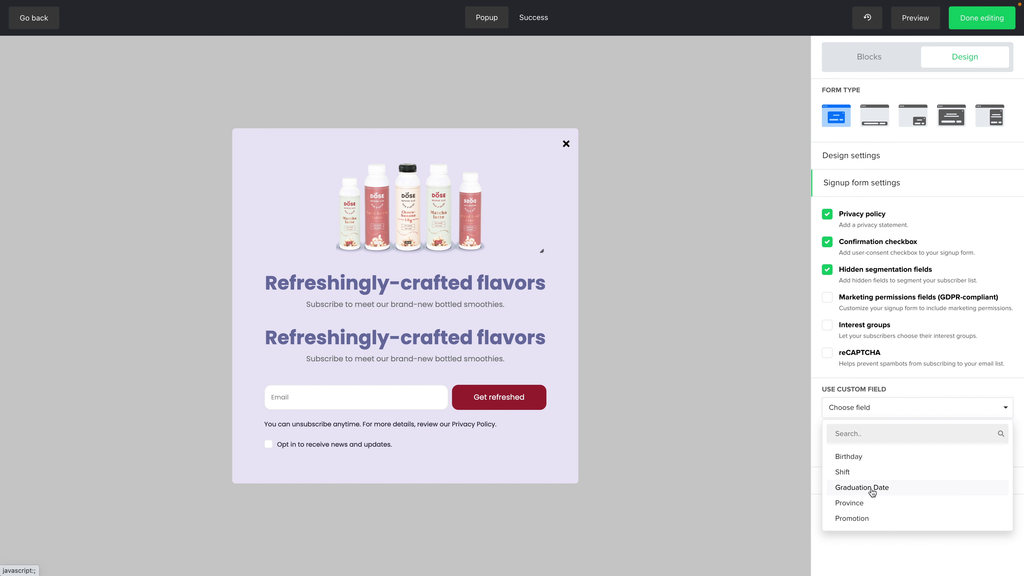
left_click(866, 520)
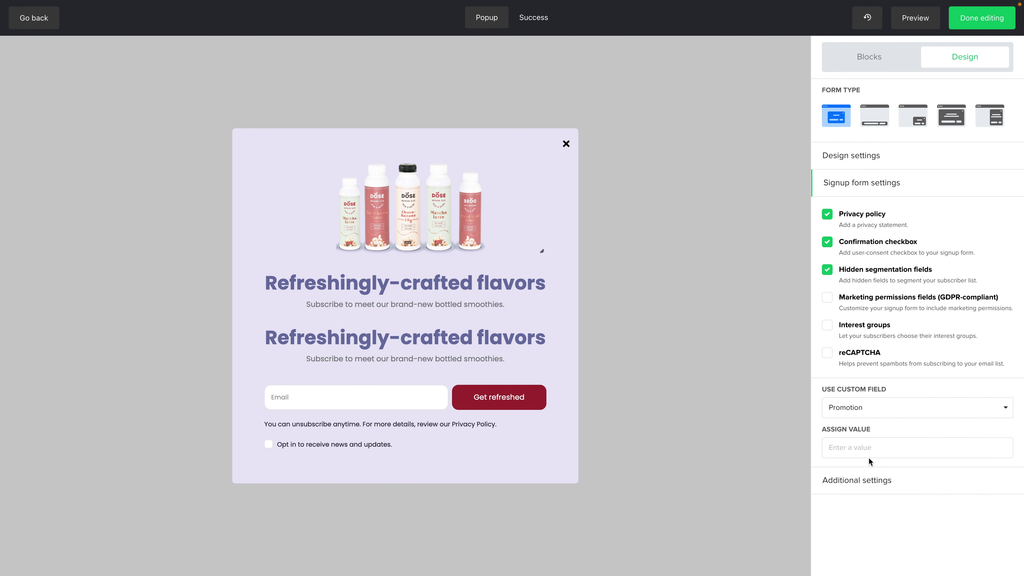
left_click(840, 446)
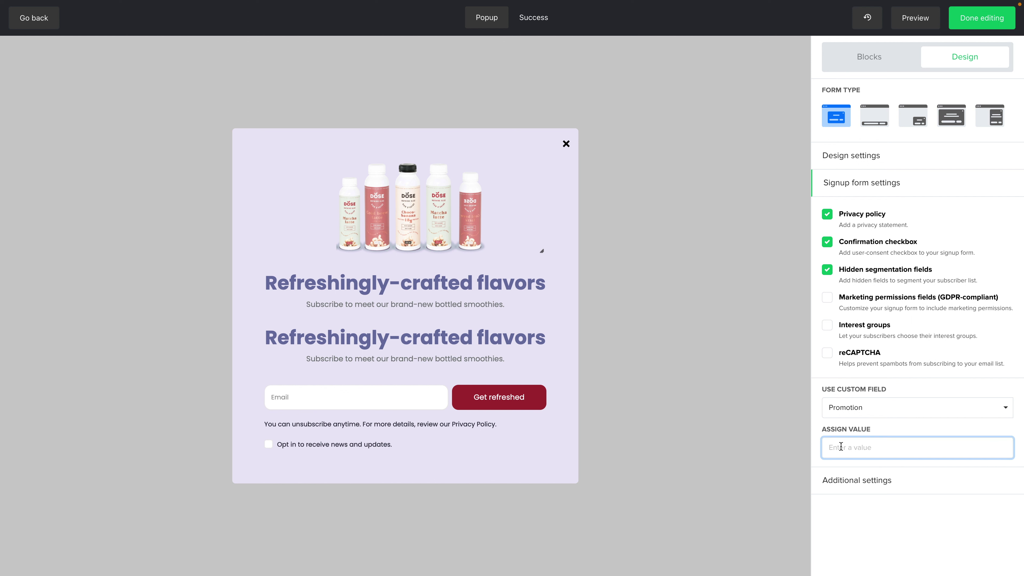
type("Seasonal")
left_click(828, 300)
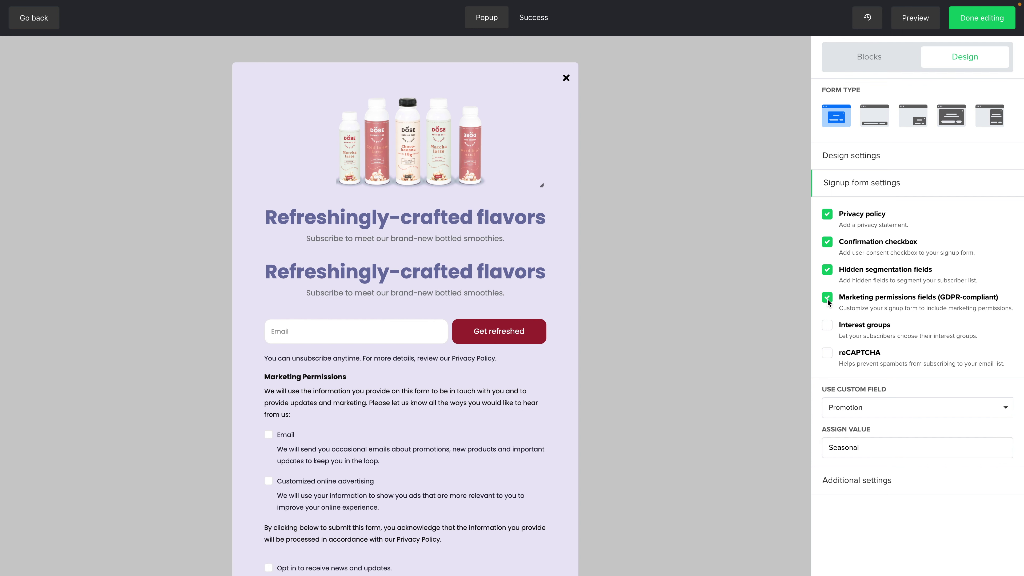
scroll(577, 344, "down", 2)
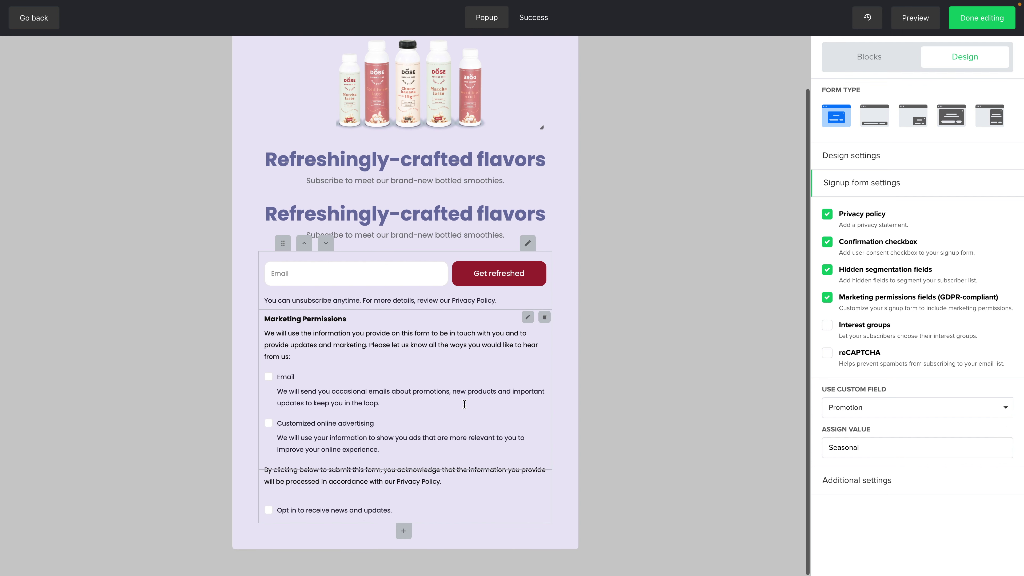
Enable interest groups and add Team and Students as group options
left_click(828, 326)
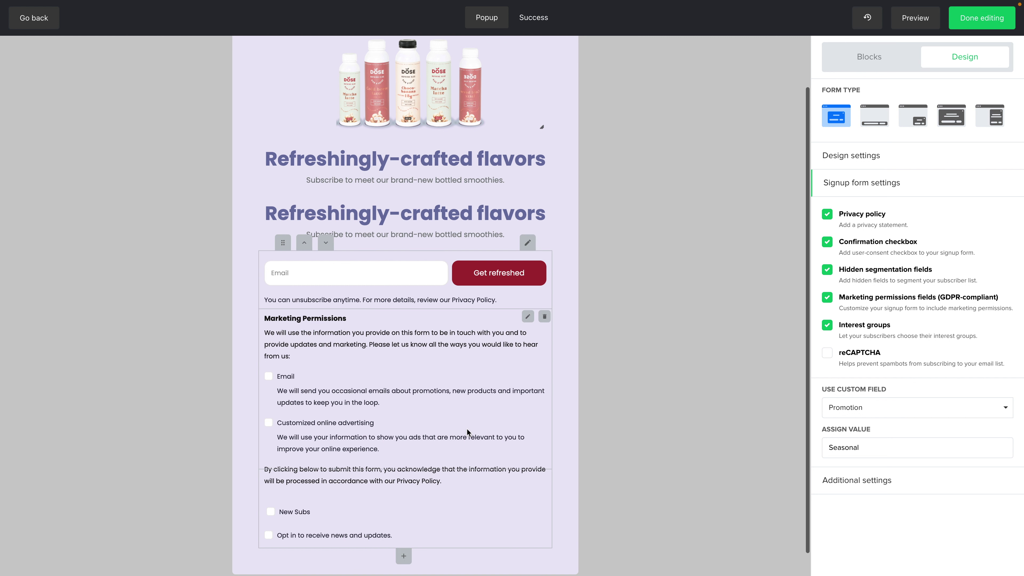
scroll(469, 434, "down", 1)
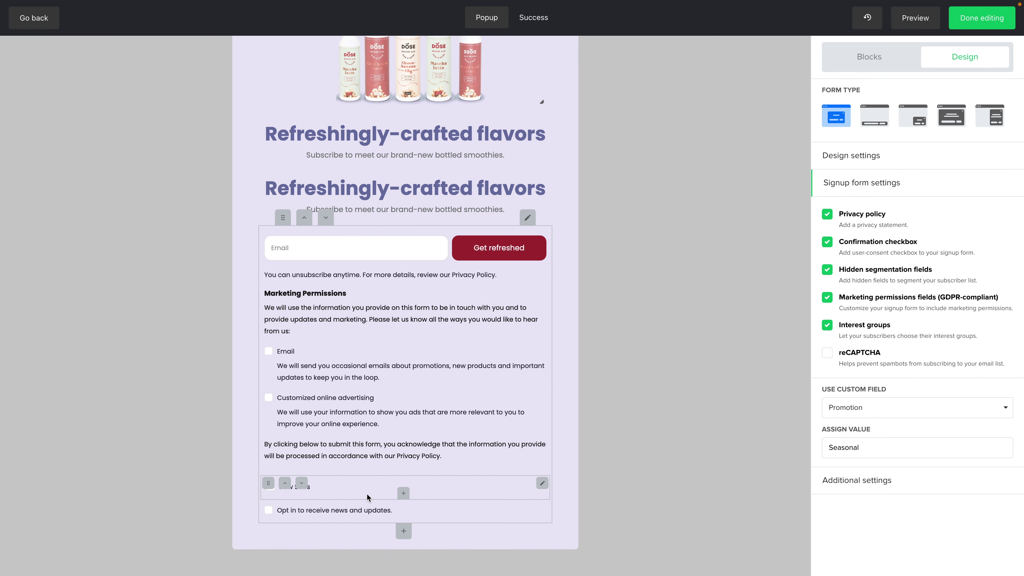
left_click(403, 493)
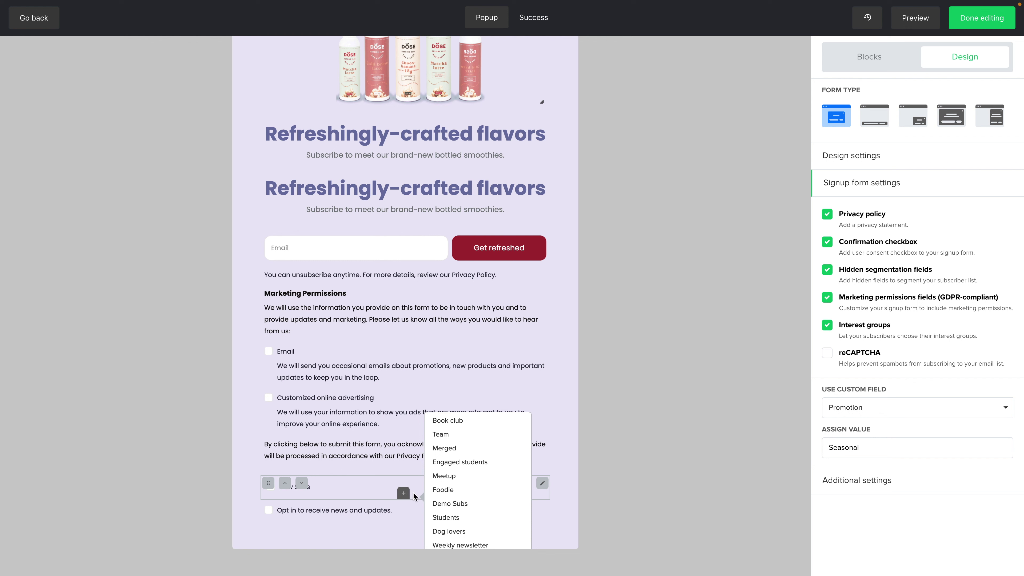
left_click(455, 436)
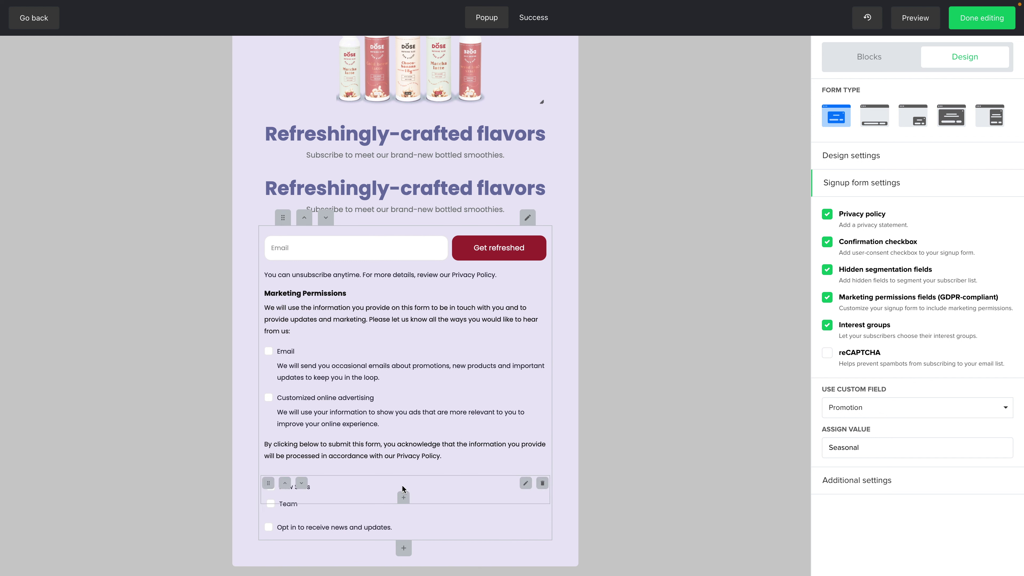
left_click(403, 497)
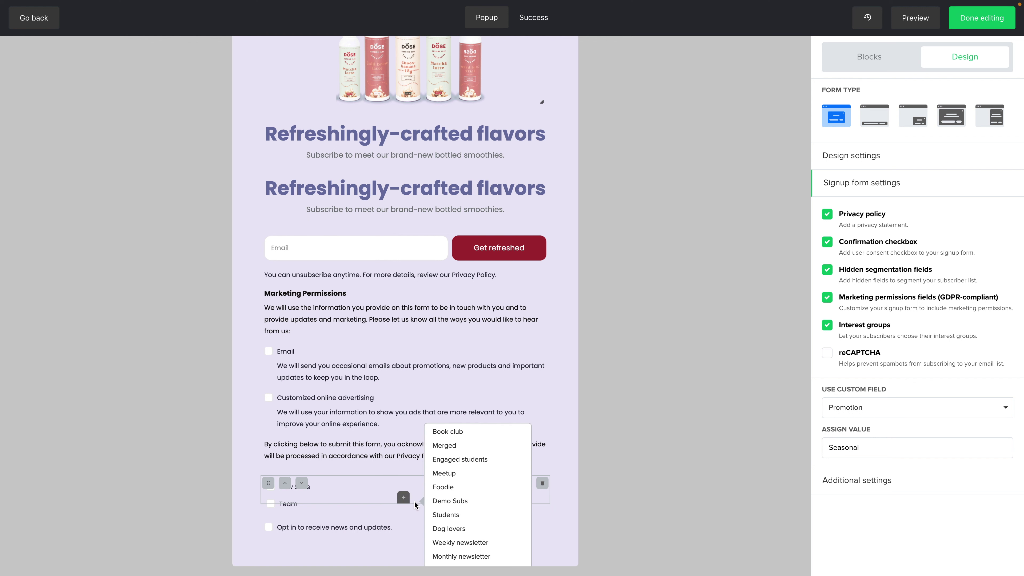
left_click(442, 514)
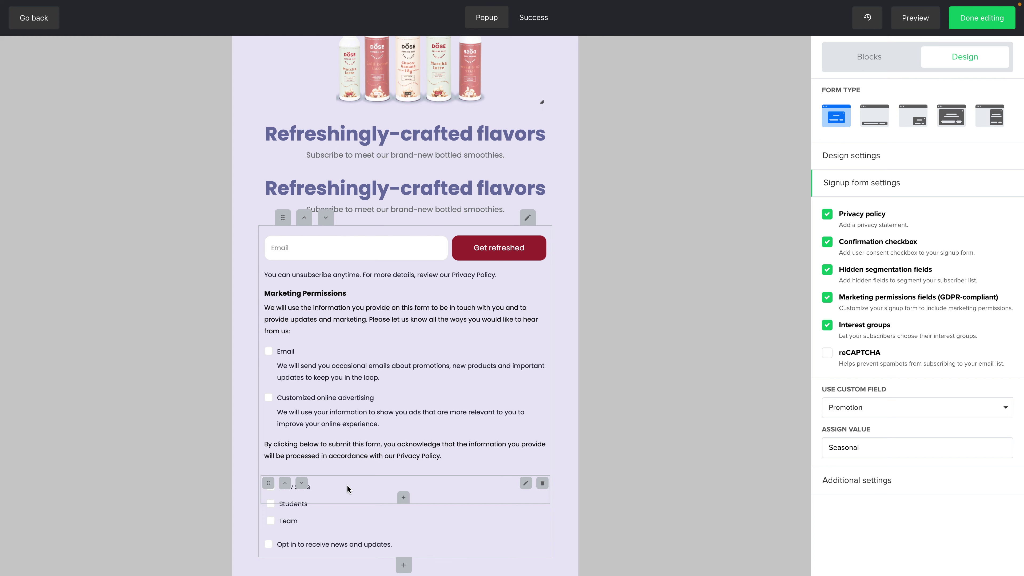
Rename the New Subs group option to Club and save
left_click(346, 484)
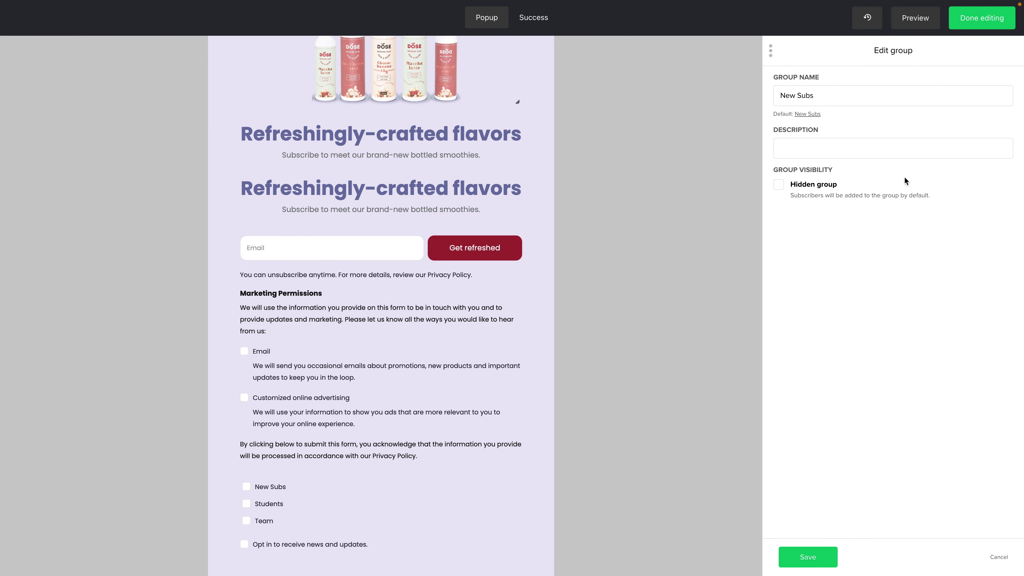
left_click_drag(826, 96, 768, 97)
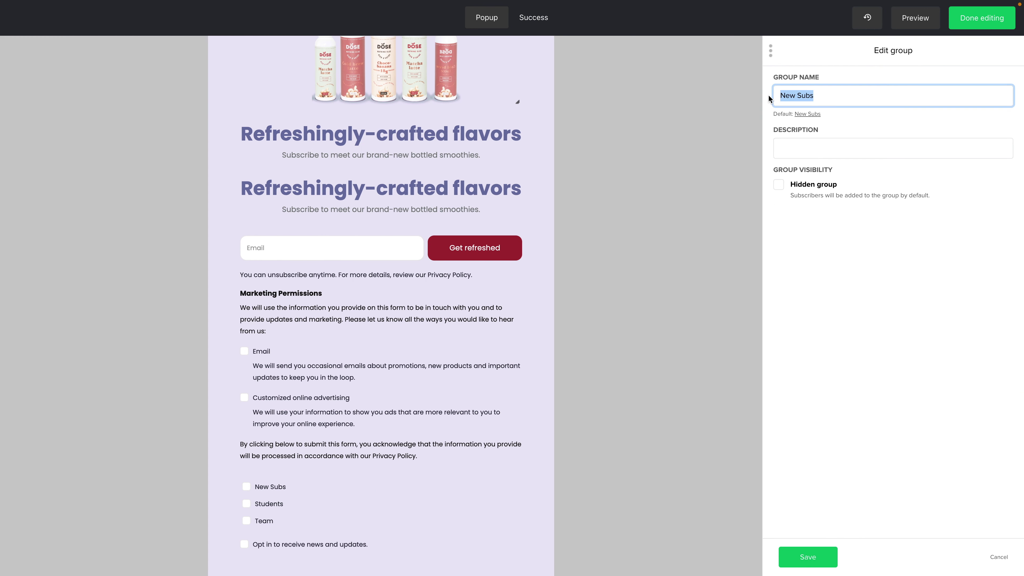
type("Club")
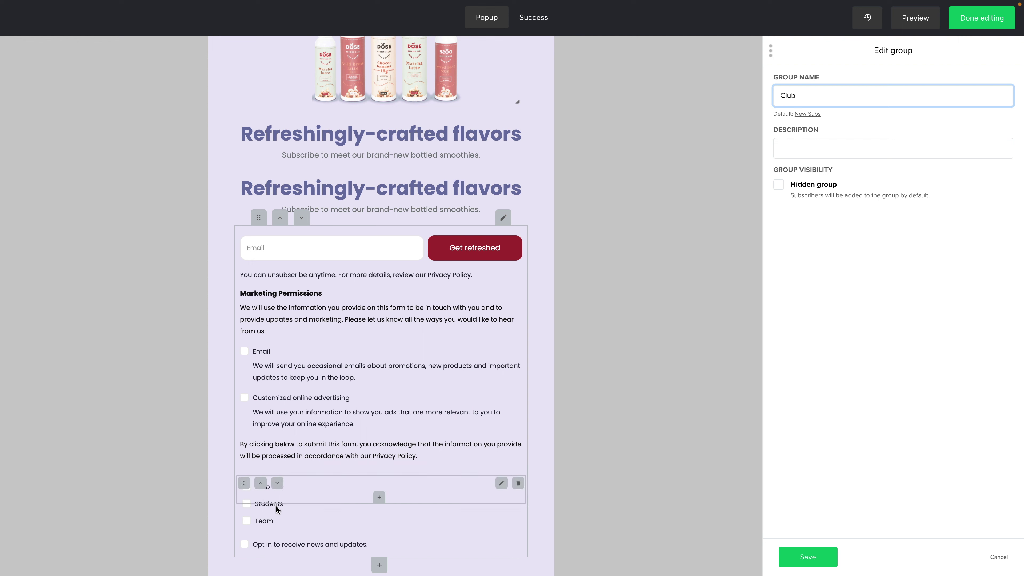
left_click(781, 566)
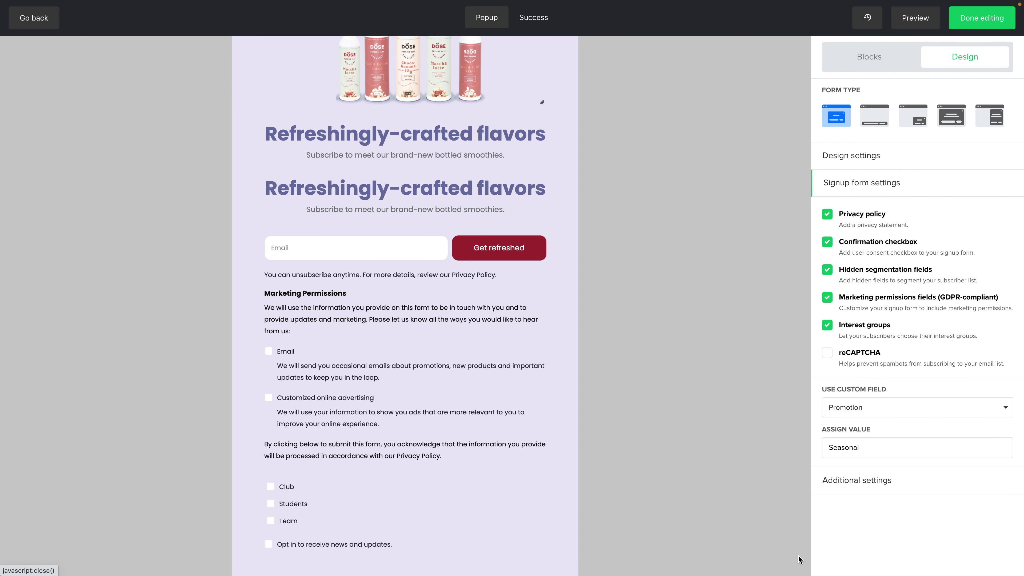
Protect the signup form with reCAPTCHA
left_click(827, 353)
scroll(464, 421, "down", 3)
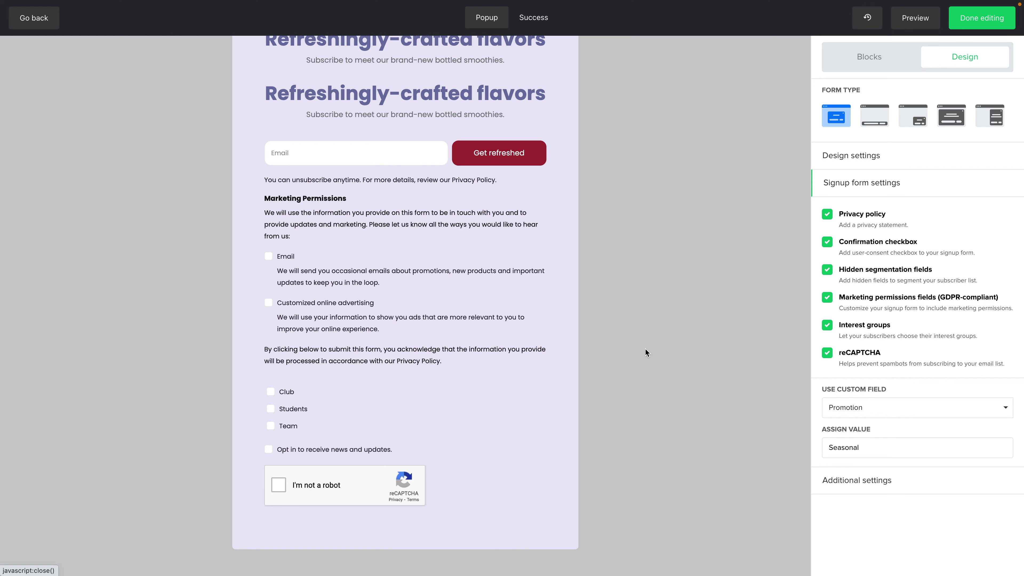
scroll(539, 356, "up", 4)
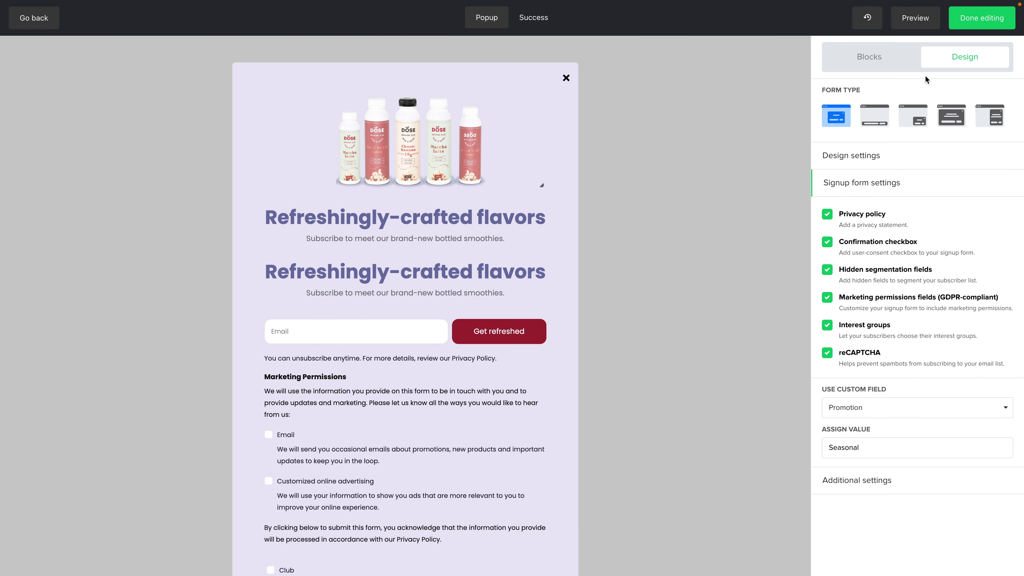
Undo all recent changes back to the oldest history entry
left_click(876, 24)
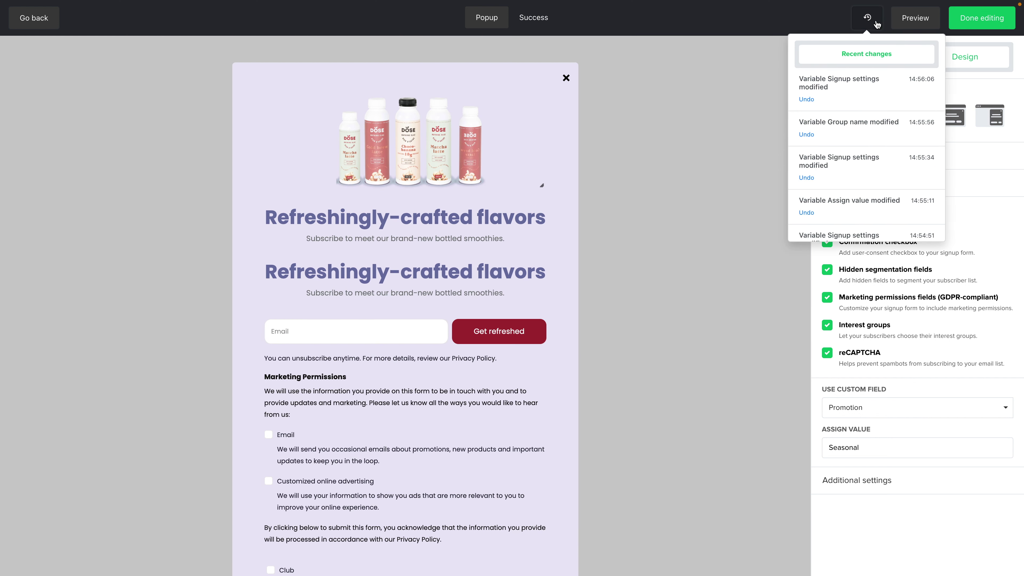
scroll(830, 140, "down", 10)
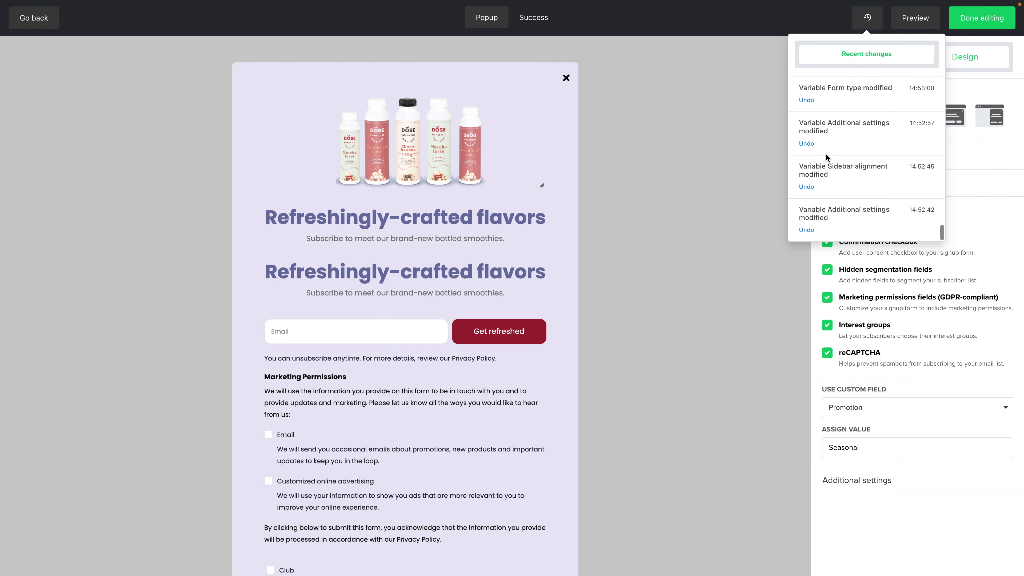
left_click(806, 230)
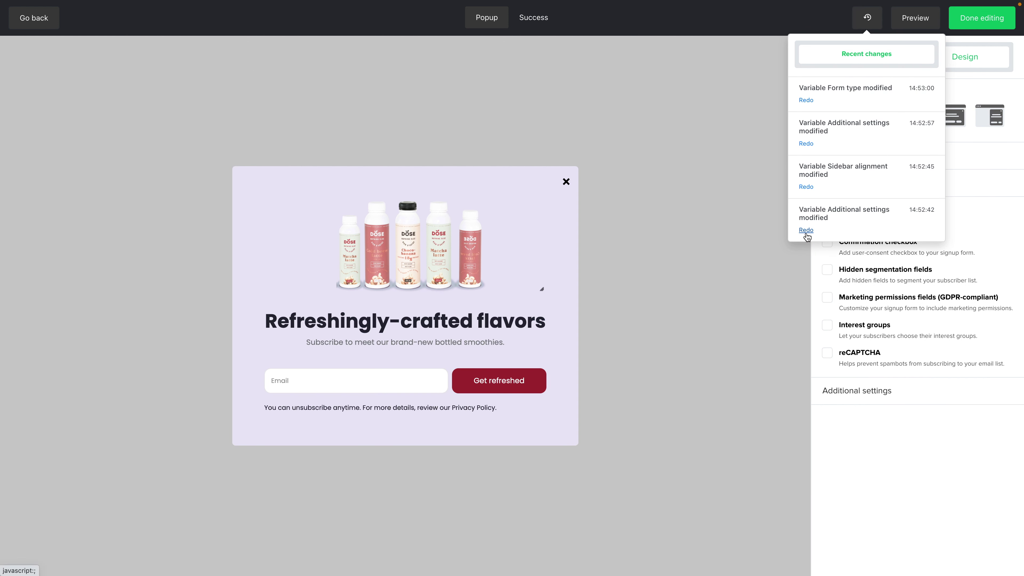
left_click(784, 255)
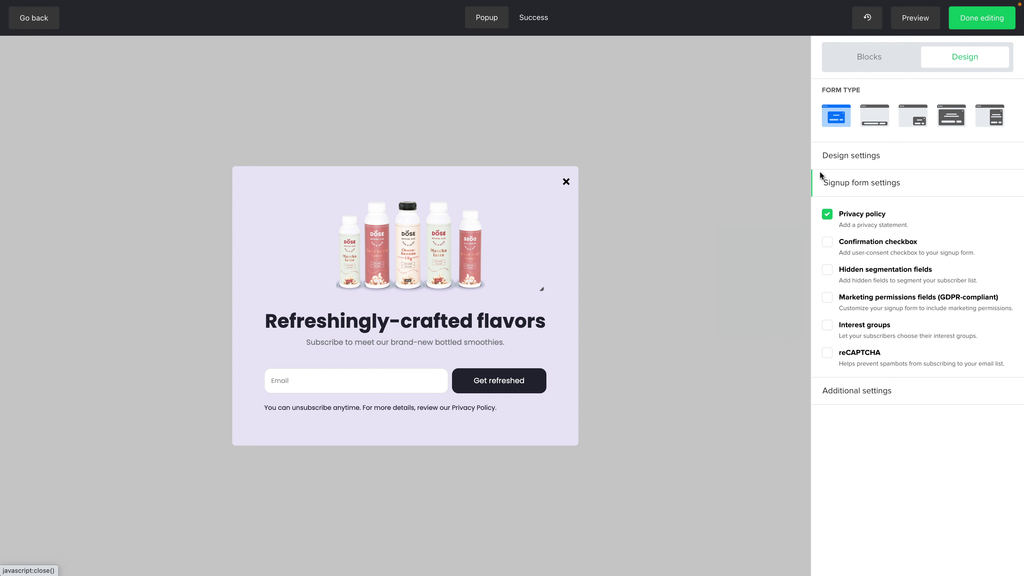
Add Text, Image, Image and content, and Social links blocks to the pop-up
left_click(871, 58)
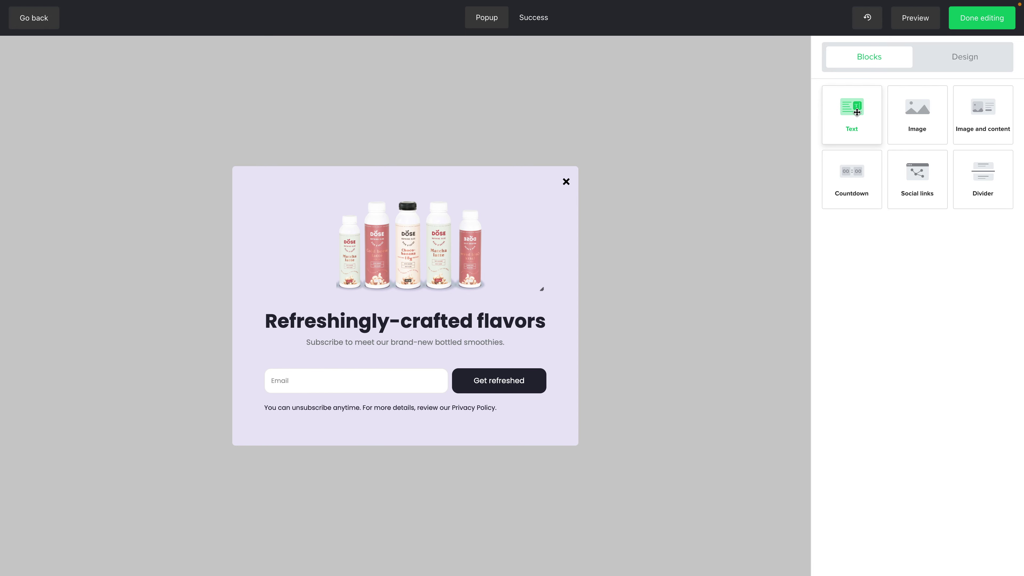
left_click_drag(851, 117, 452, 314)
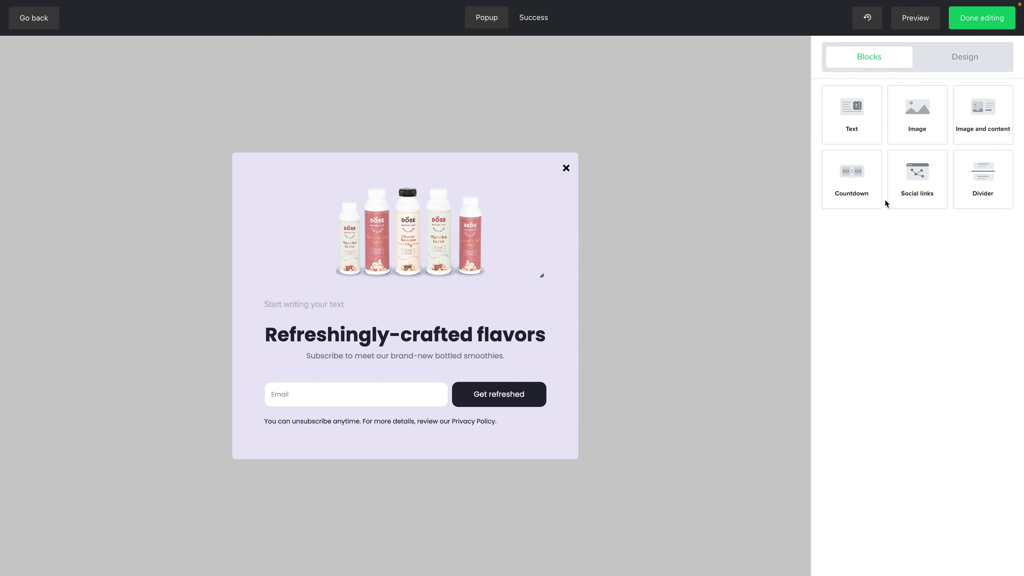
left_click_drag(916, 115, 476, 238)
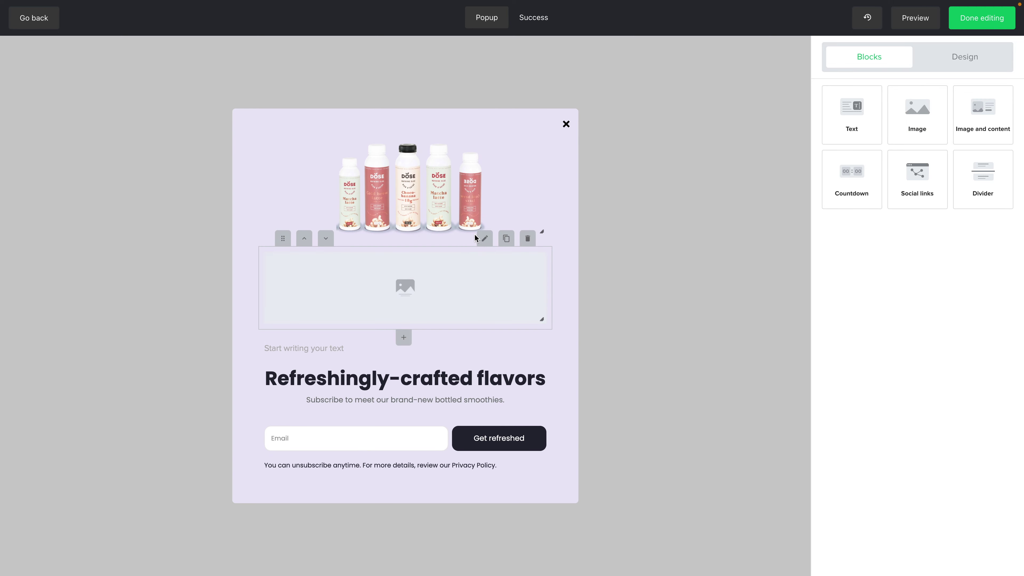
left_click_drag(985, 131, 498, 265)
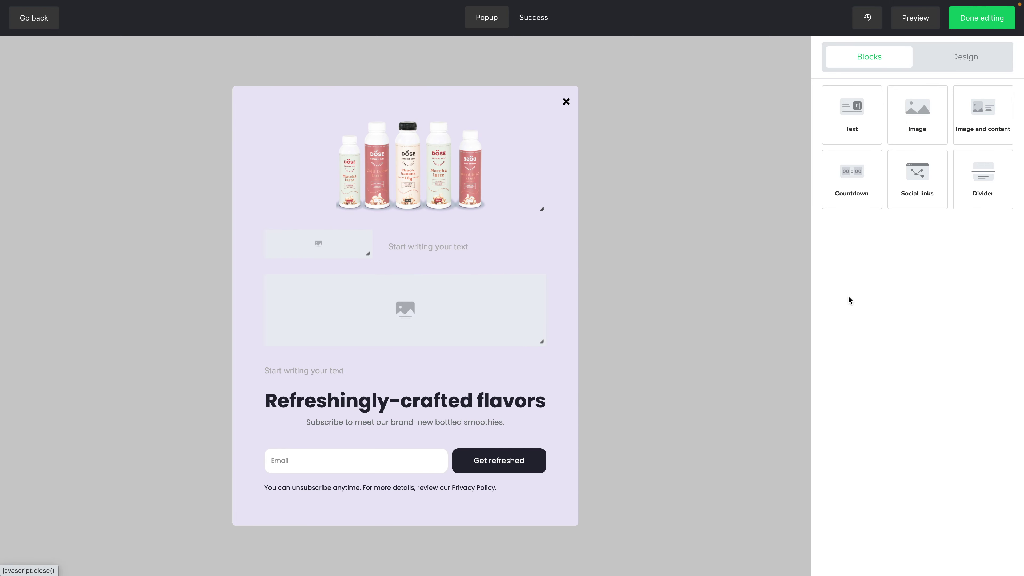
left_click_drag(917, 177, 422, 343)
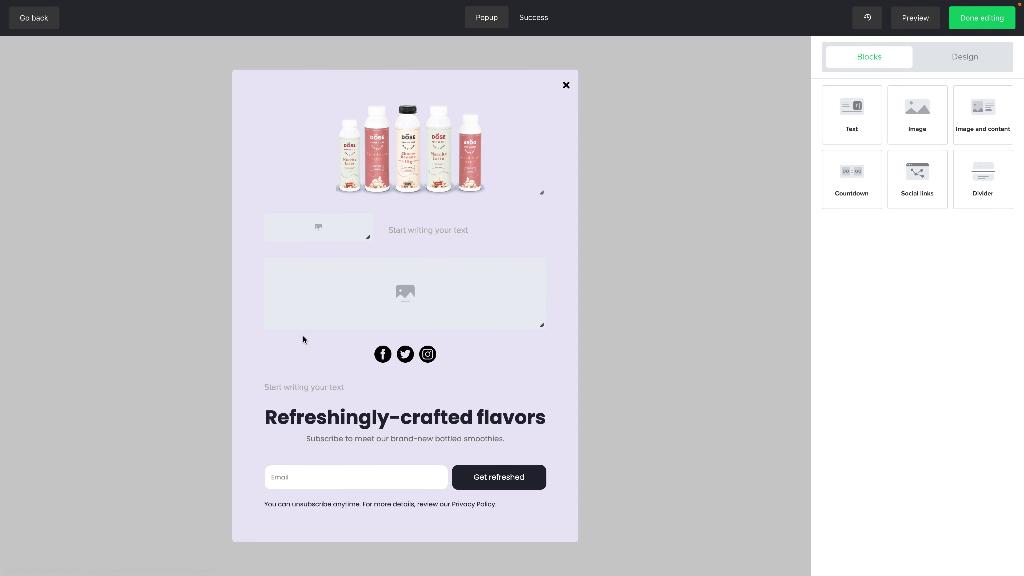
Move the social links to the bottom and delete the empty text block
mouse_move(276, 353)
left_click_drag(284, 334, 289, 504)
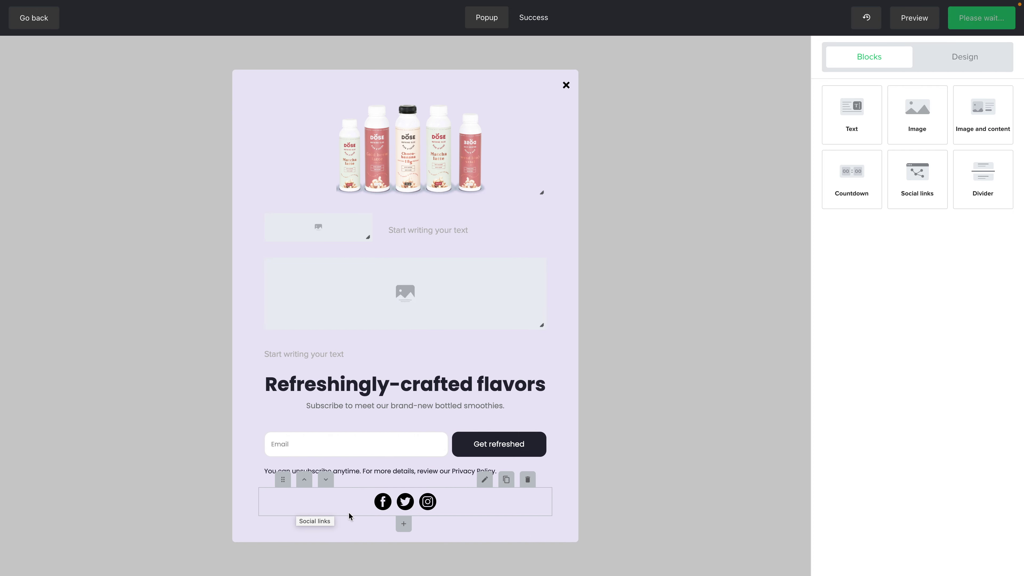
mouse_move(516, 399)
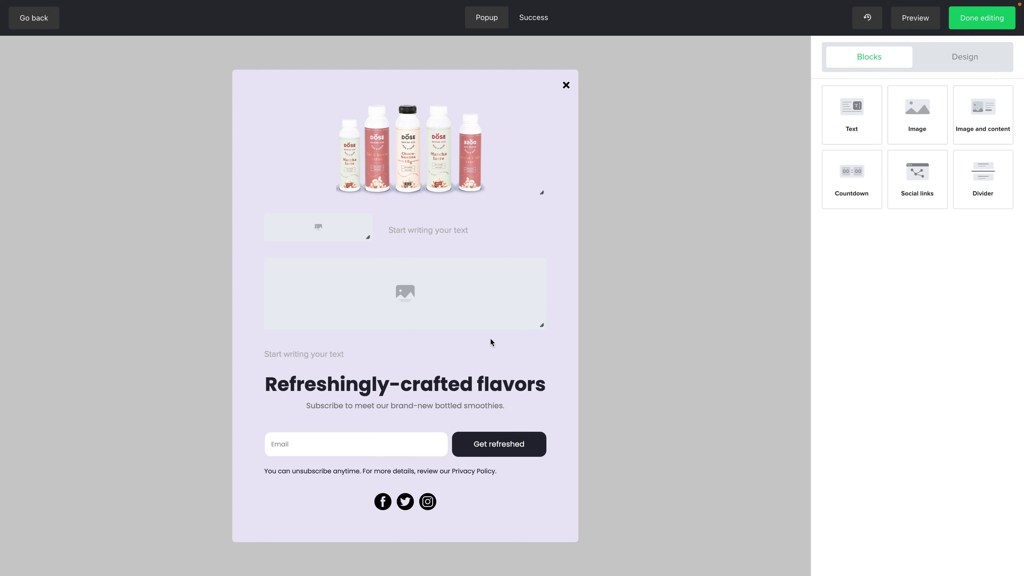
left_click(527, 331)
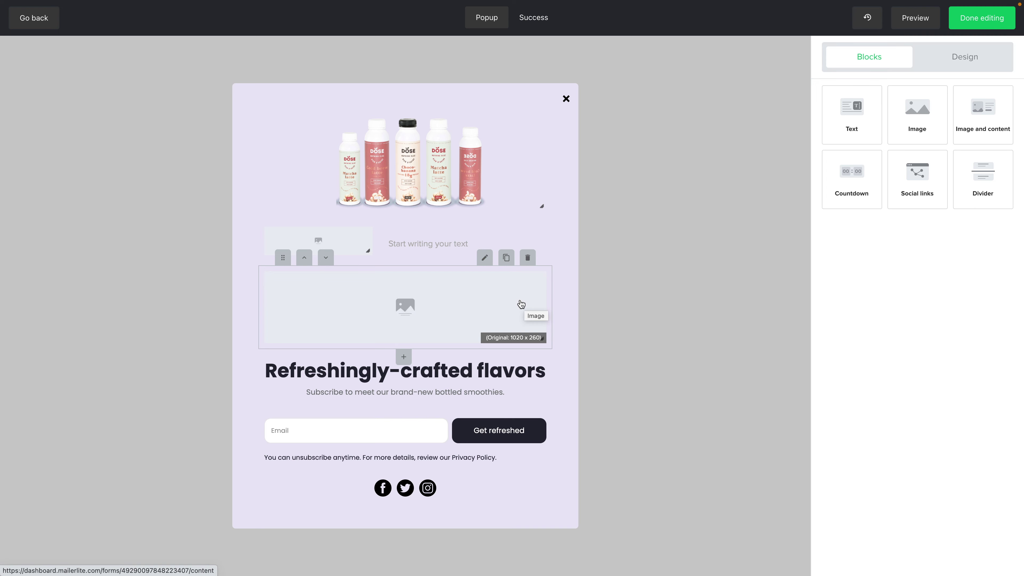
Open the signup form settings showing Get refreshed button text and one Email field
left_click(484, 257)
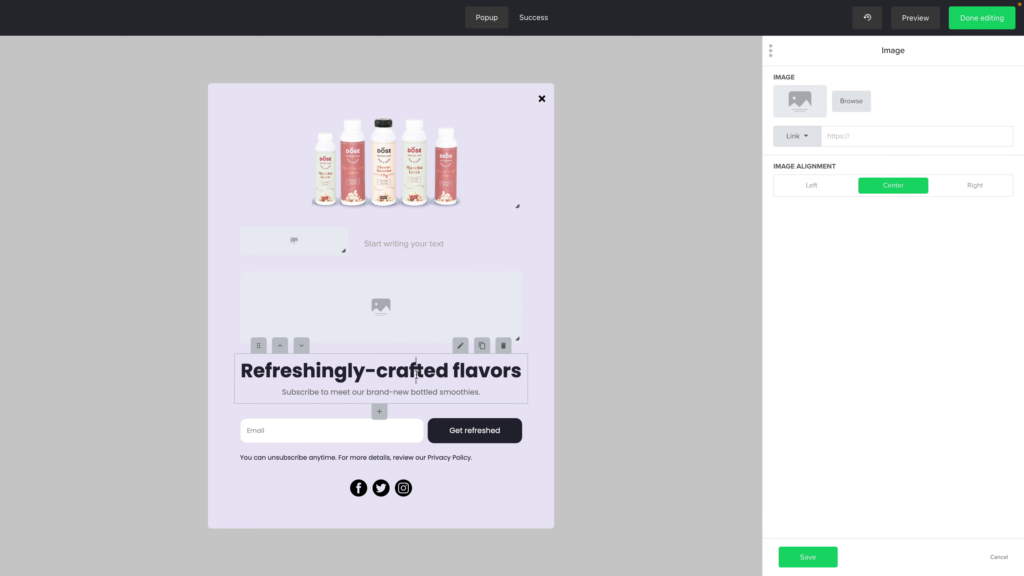
left_click(461, 347)
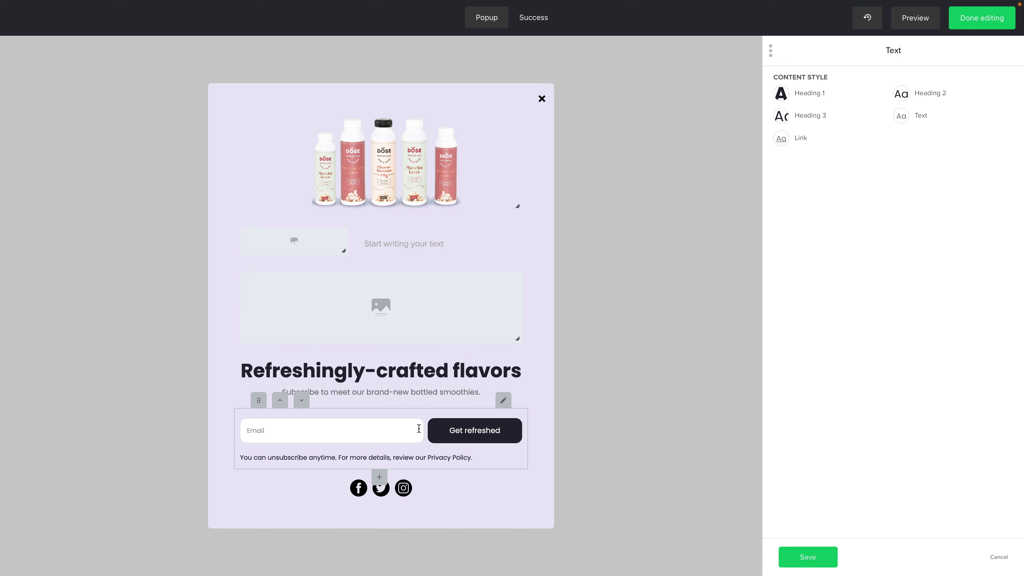
left_click(503, 401)
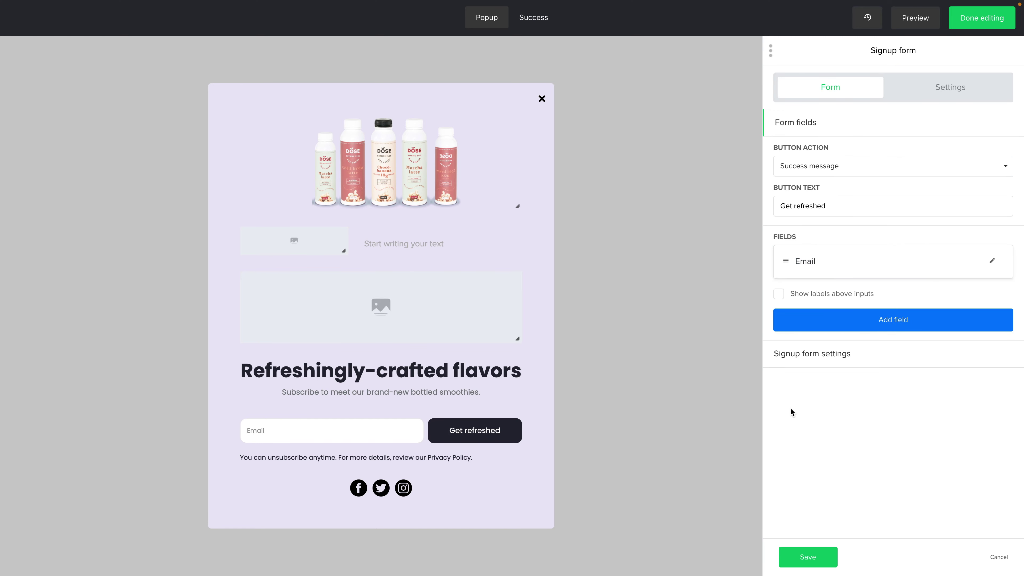
Add Name, Last name and Company fields and delete the image-and-text block
left_click(892, 322)
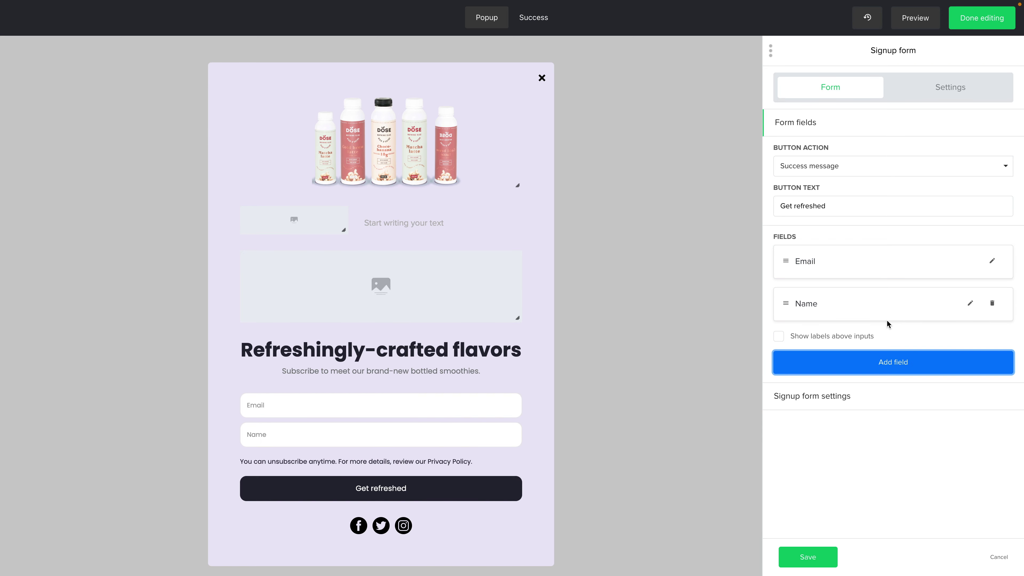
mouse_move(474, 212)
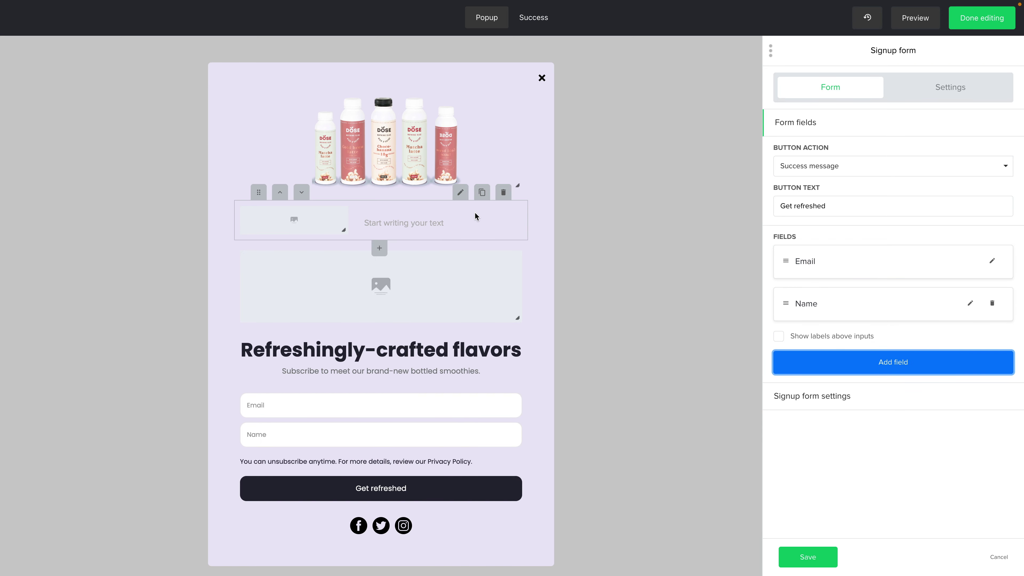
left_click(504, 198)
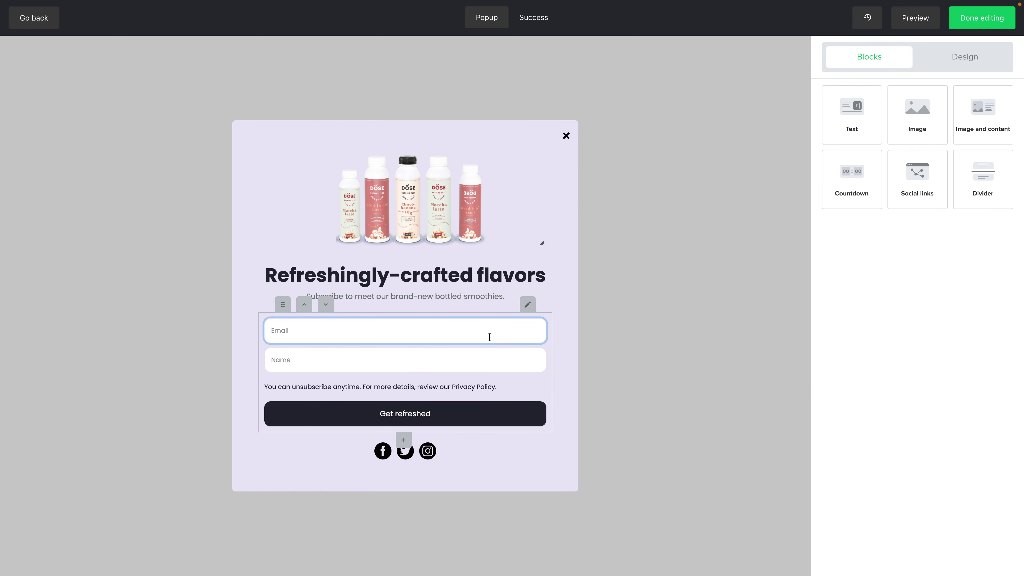
left_click(527, 305)
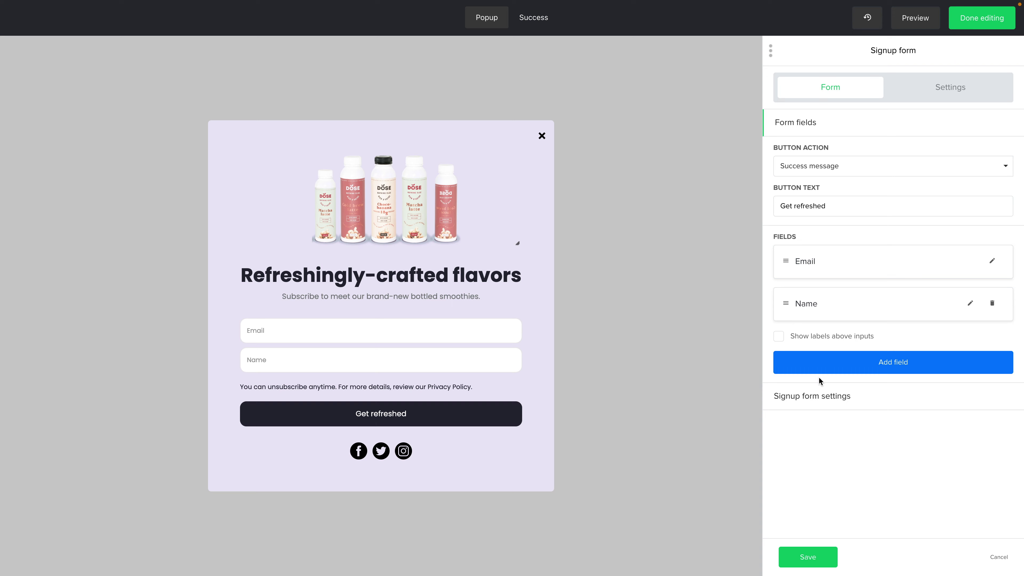
left_click(851, 363)
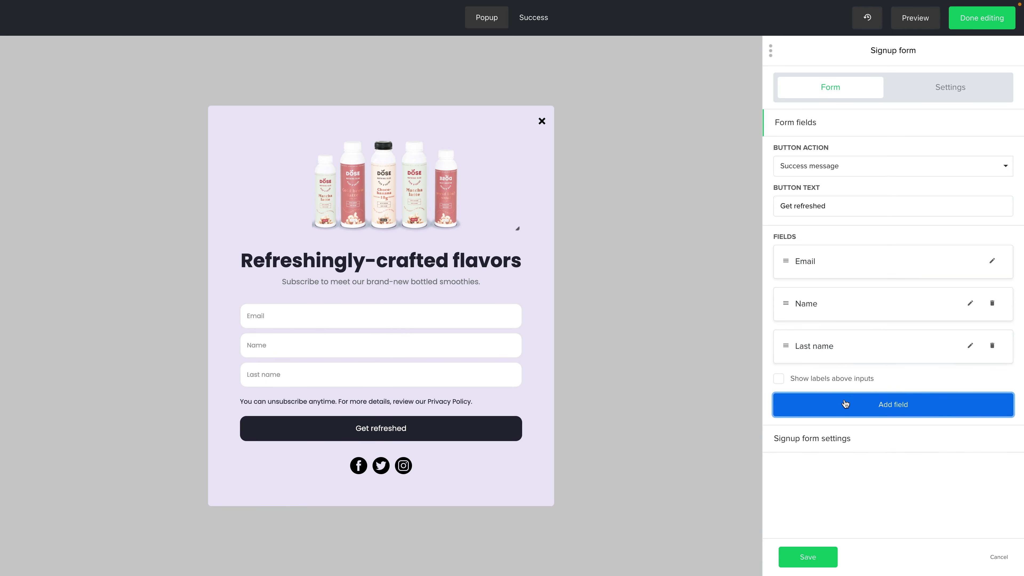
left_click(846, 404)
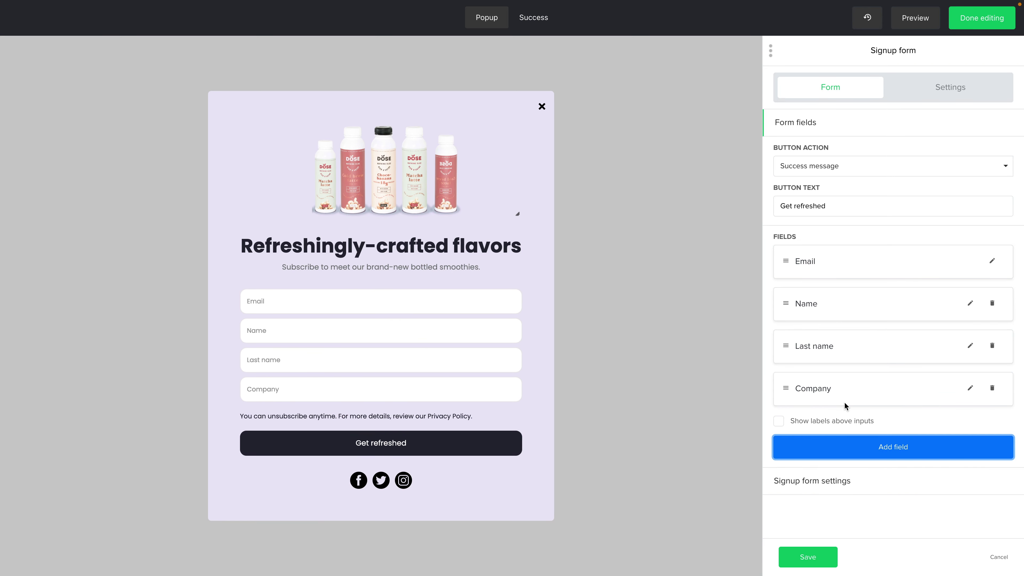
Remove the Company and Last name fields and turn the Name field into Country
left_click(992, 389)
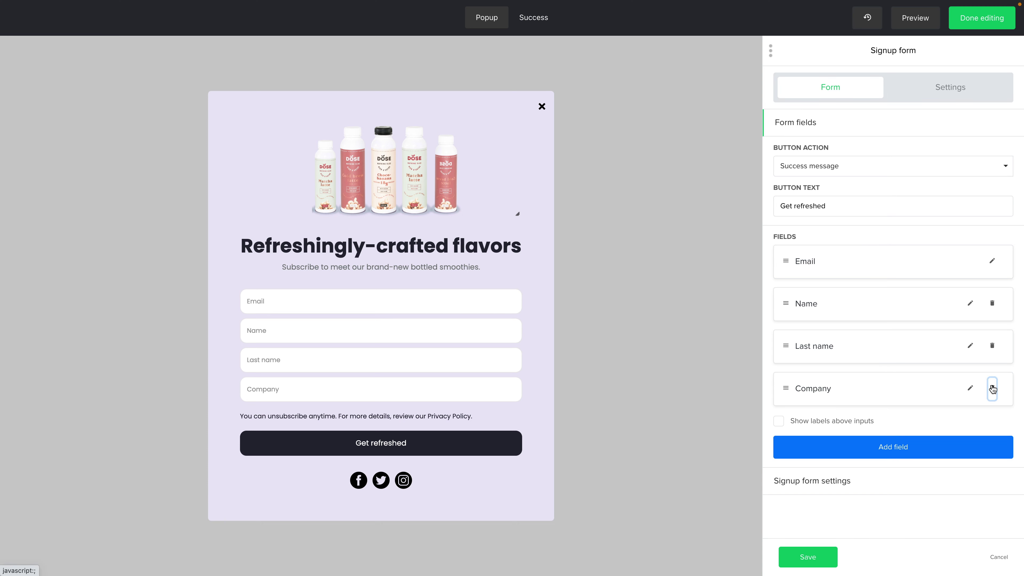
left_click(993, 346)
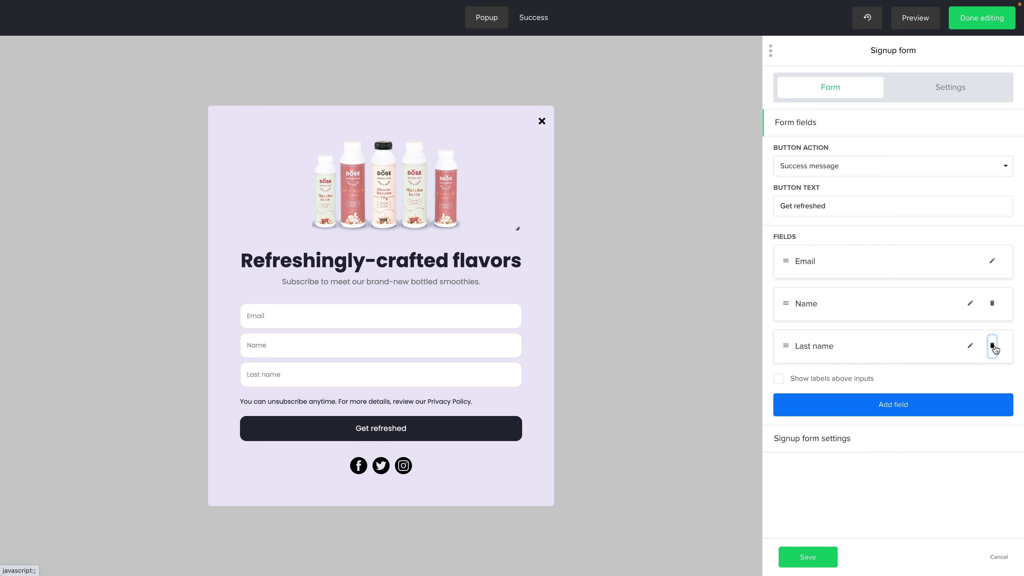
left_click(970, 305)
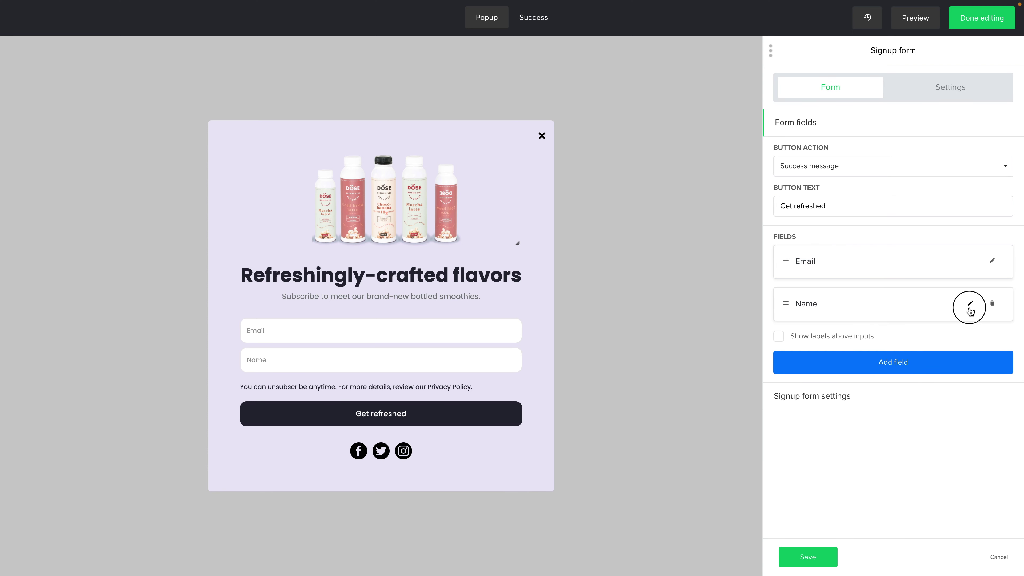
left_click(875, 324)
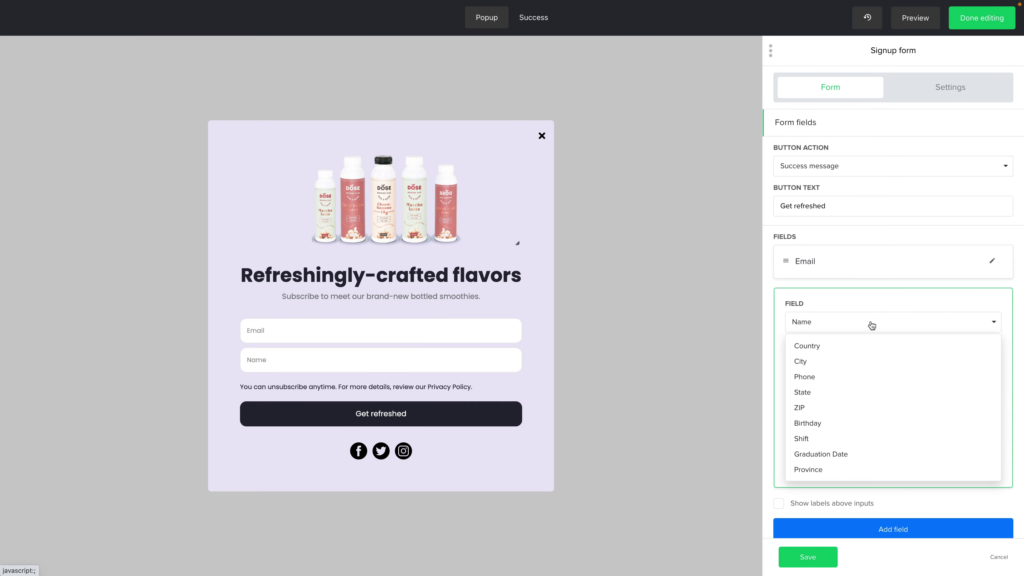
left_click(846, 348)
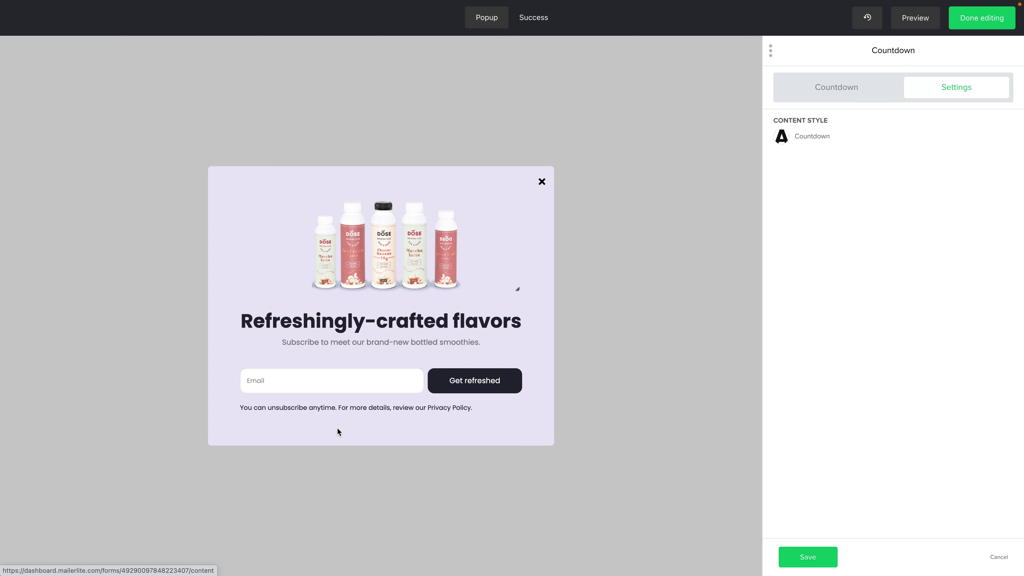
Show the pop-up's Great success! screen and discard the countdown settings
left_click(531, 20)
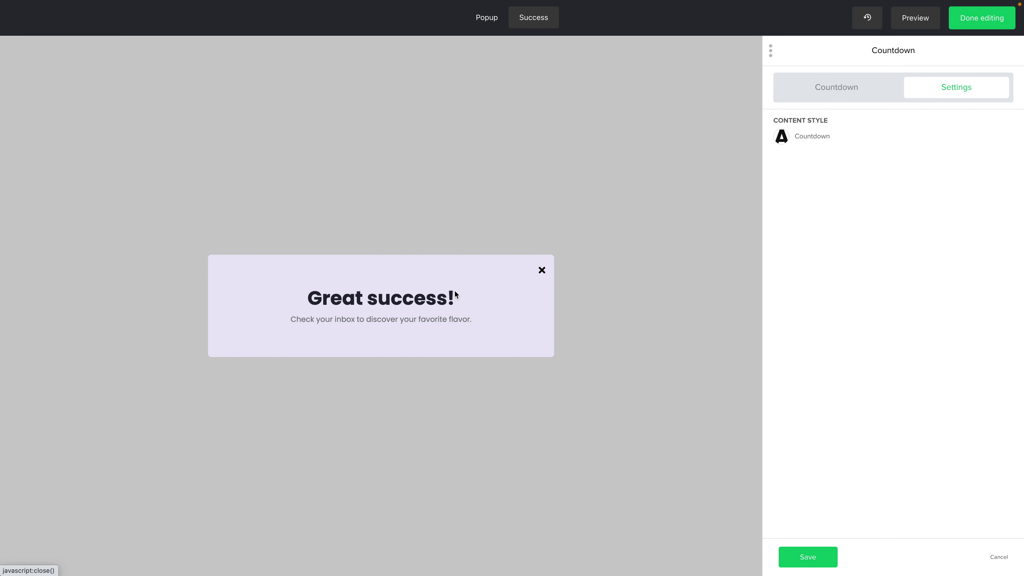
left_click(1000, 558)
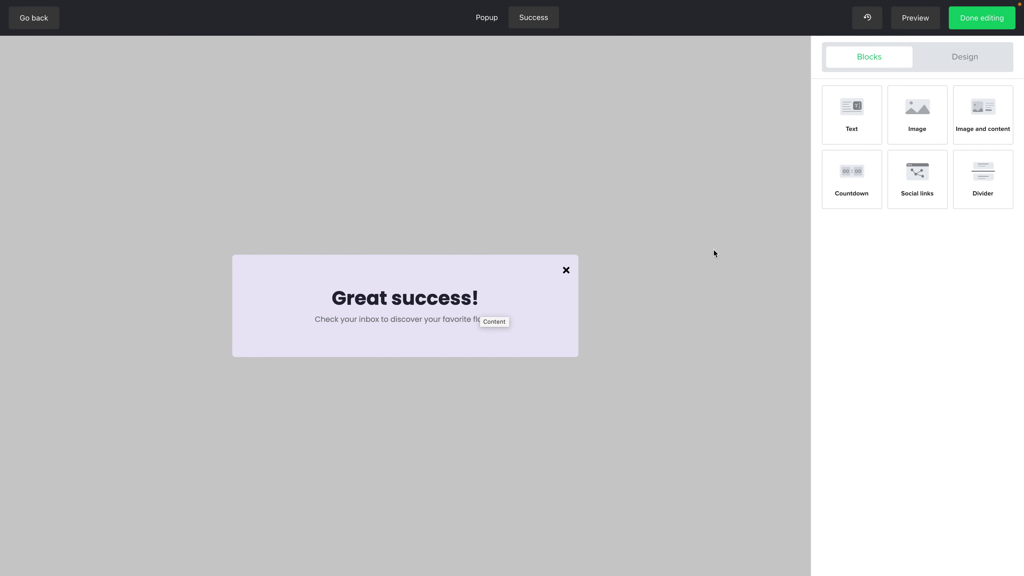
left_click(906, 24)
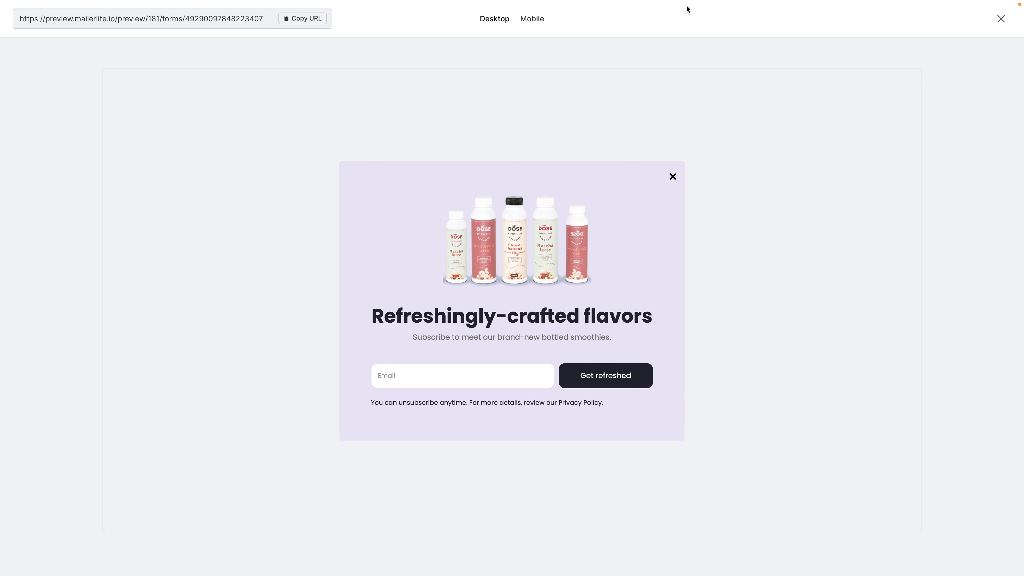
left_click(525, 26)
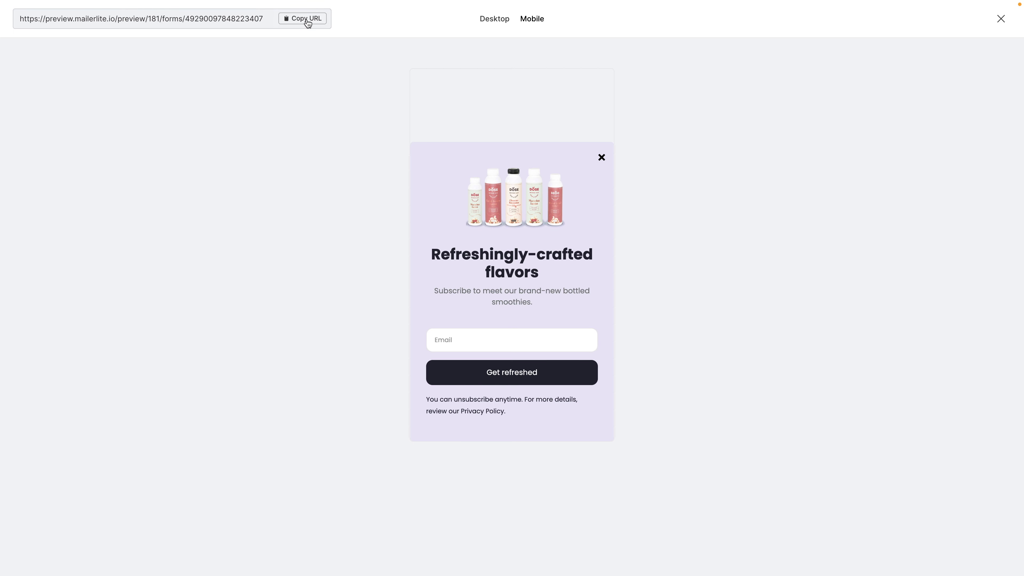
left_click(1001, 19)
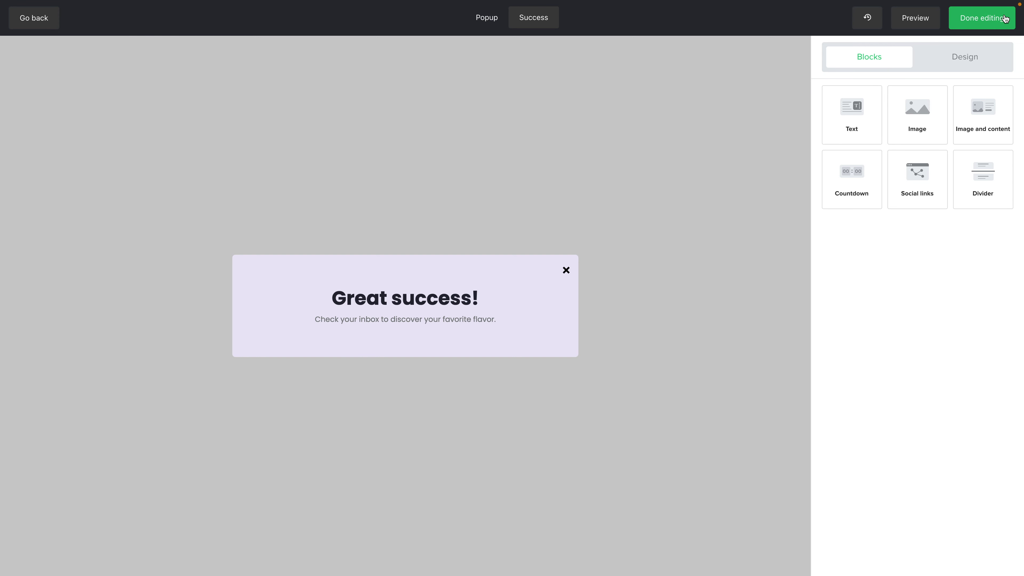
left_click(1005, 19)
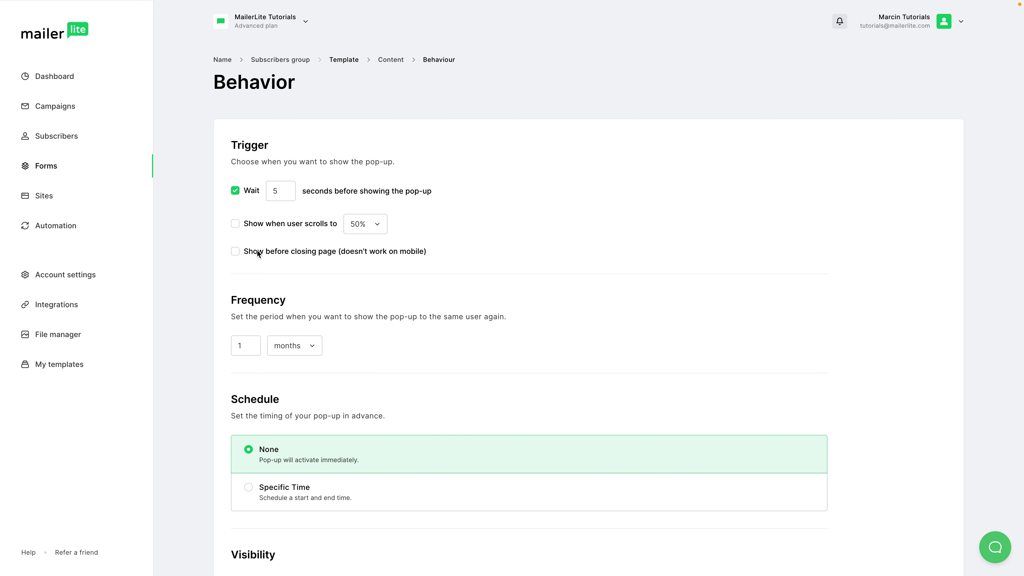
scroll(315, 272, "down", 2)
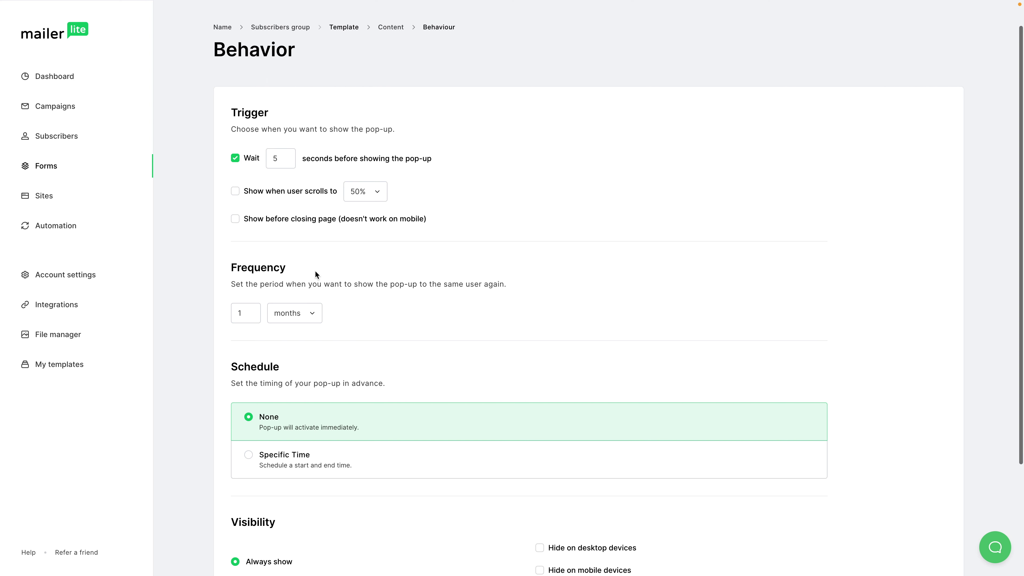
scroll(315, 272, "down", 2)
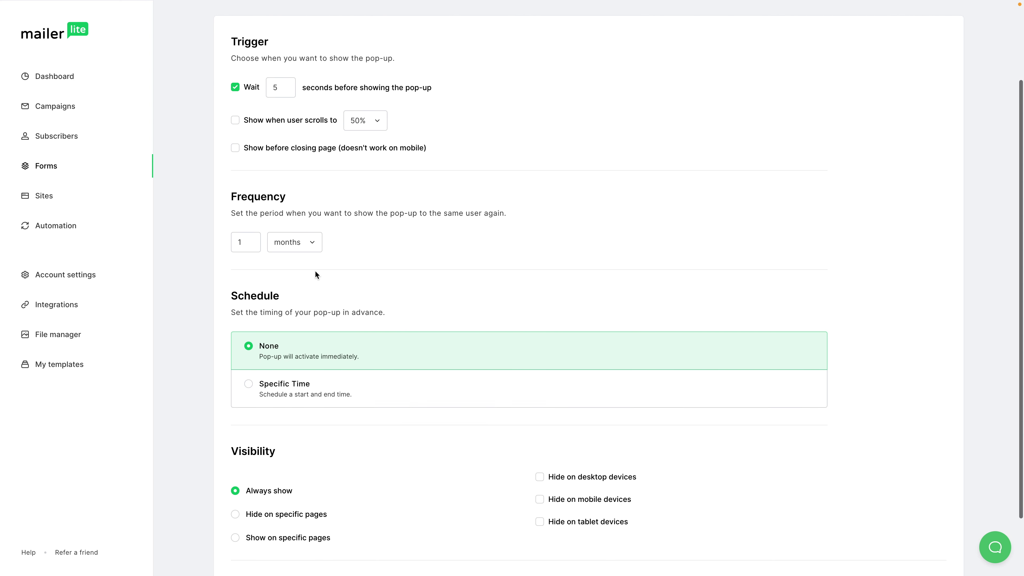
scroll(315, 271, "down", 1)
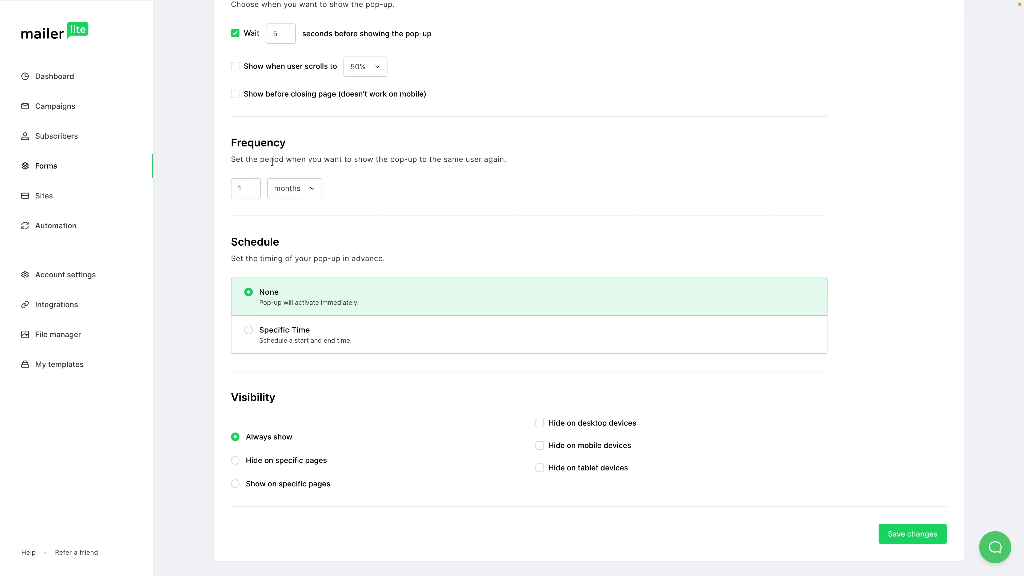
left_click(297, 190)
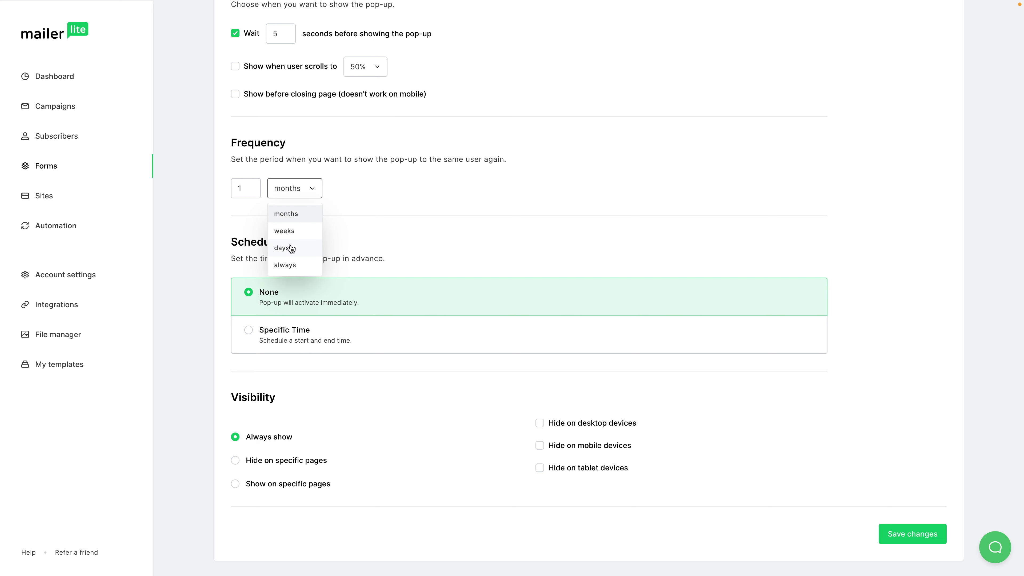
left_click(353, 201)
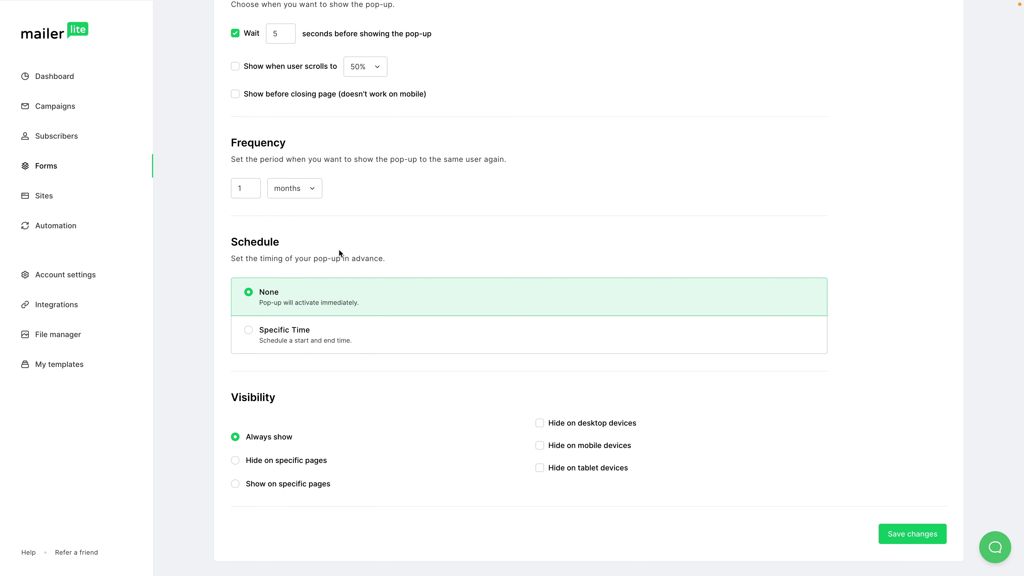
scroll(388, 247, "down", 1)
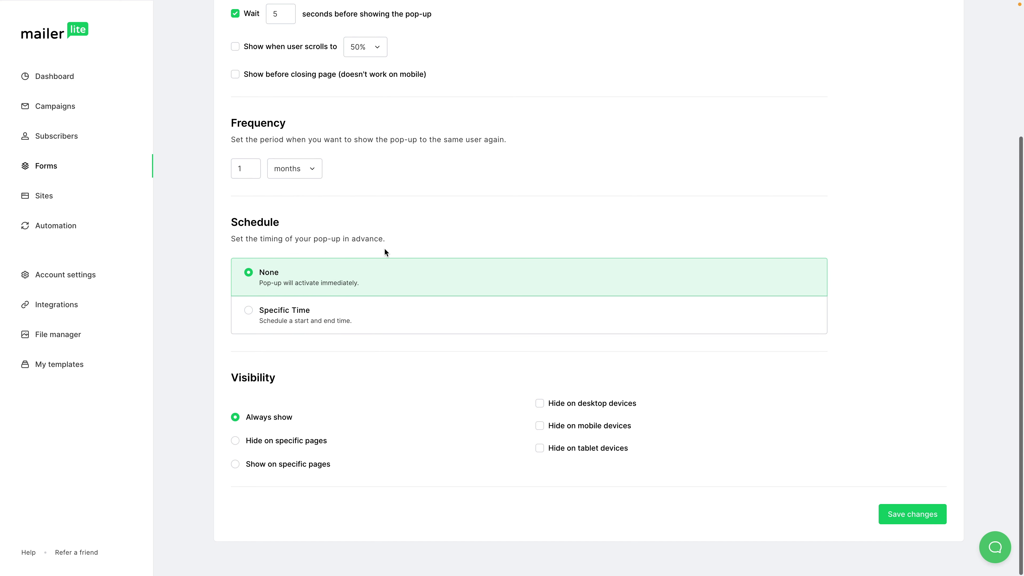
left_click(320, 315)
scroll(463, 266, "down", 2)
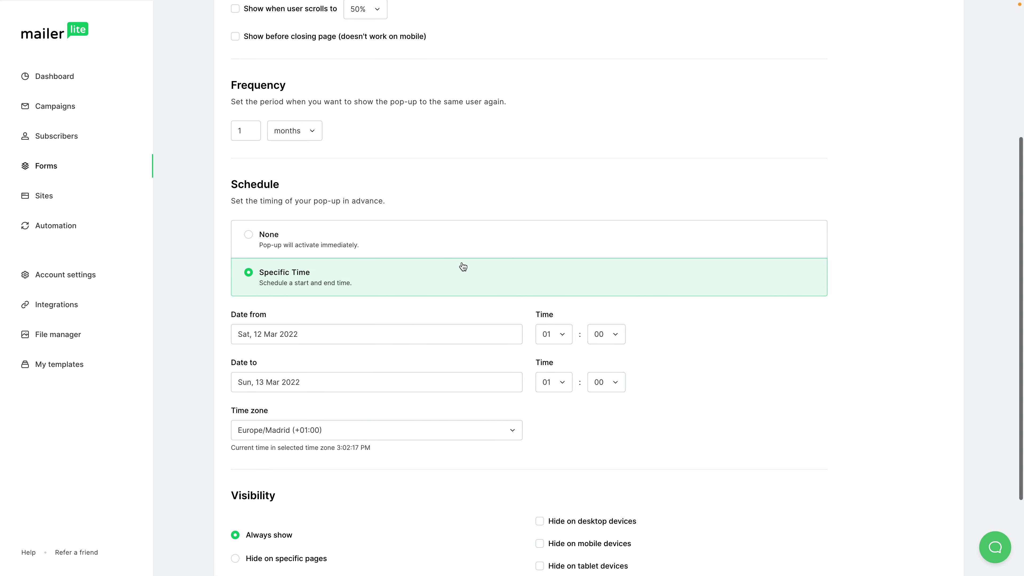
scroll(463, 267, "down", 5)
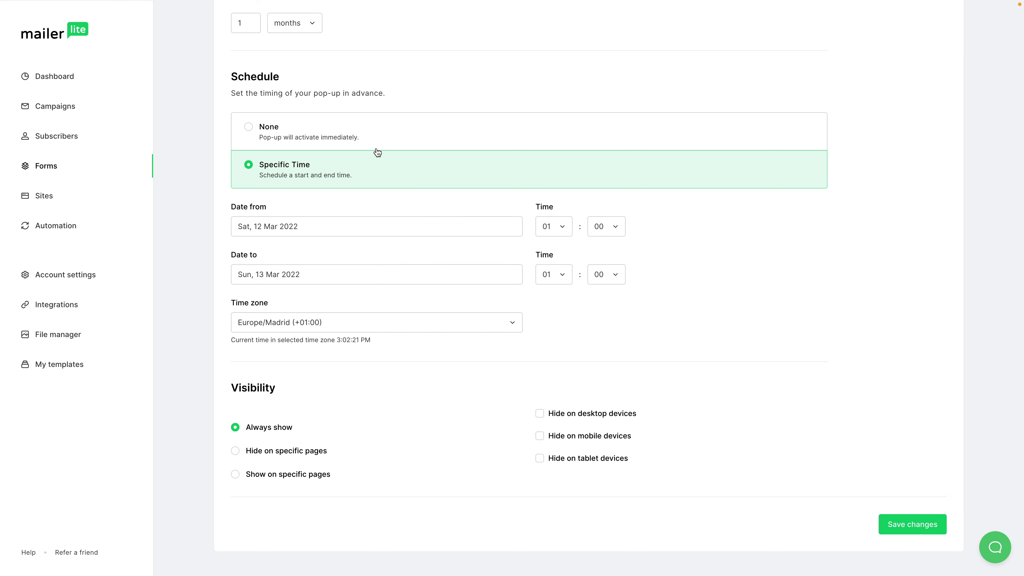
left_click(367, 133)
scroll(382, 315, "up", 1)
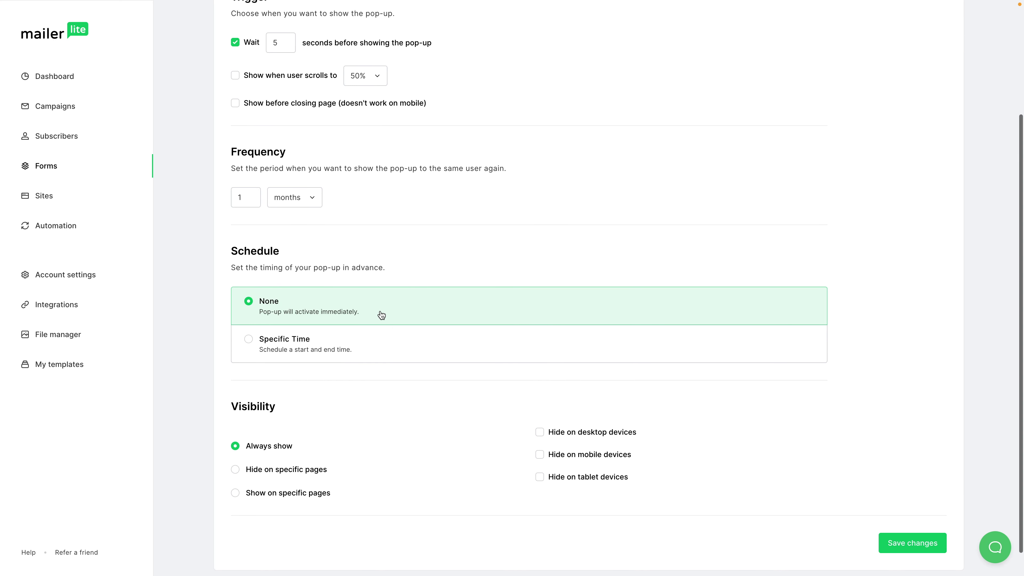
scroll(380, 309, "down", 1)
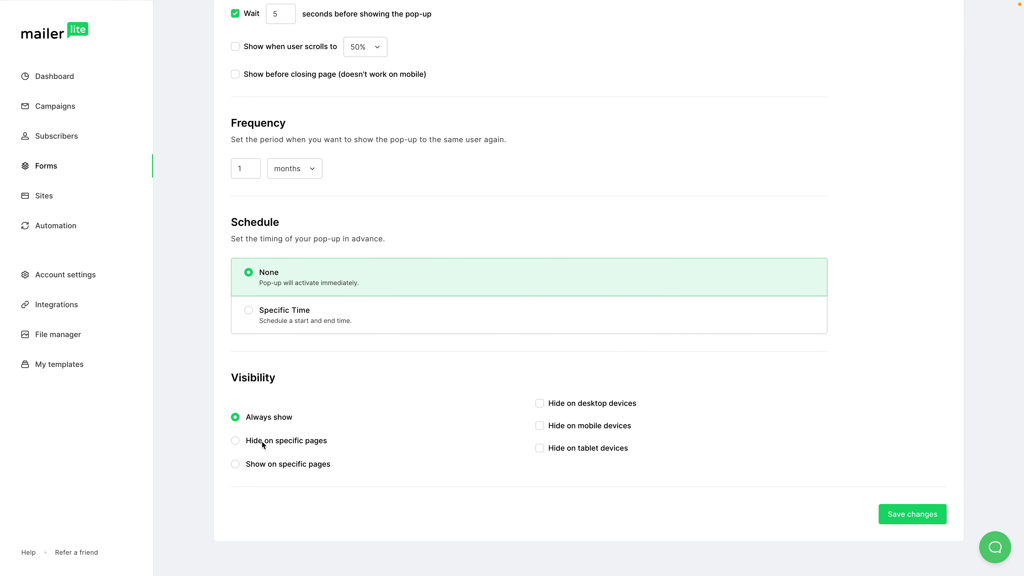
Set the pop-up's visibility to Show on specific pages rather than Hide on specific pages
left_click(262, 441)
scroll(355, 399, "down", 3)
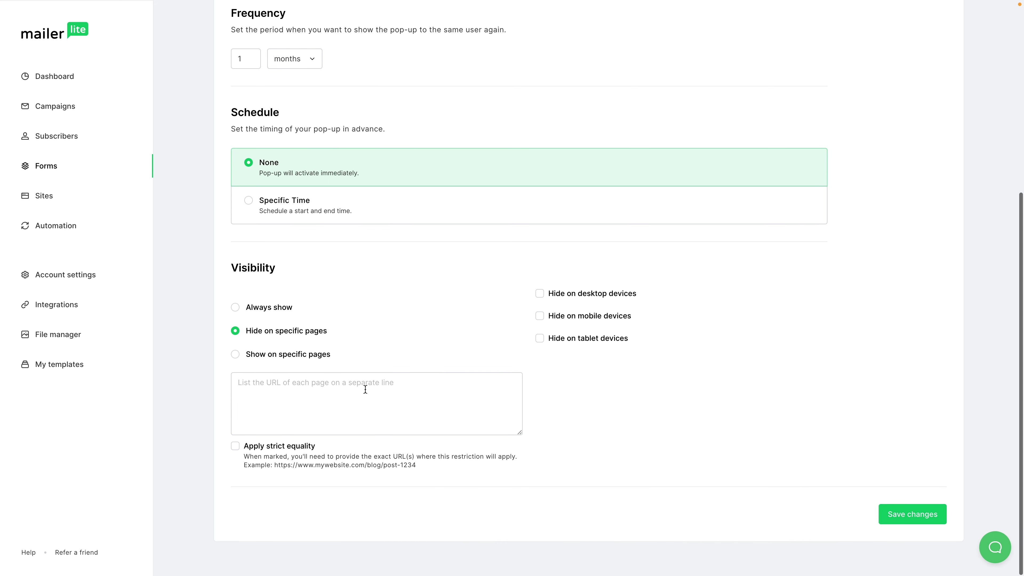
left_click(305, 355)
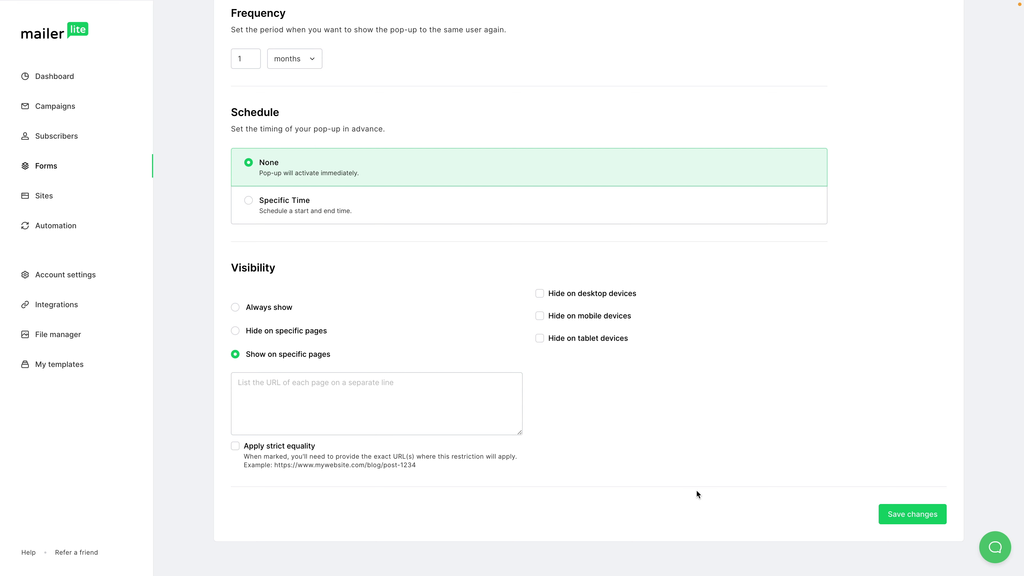
Save the behavior settings, check the Show on click embed code, and continue to the overview
left_click(912, 514)
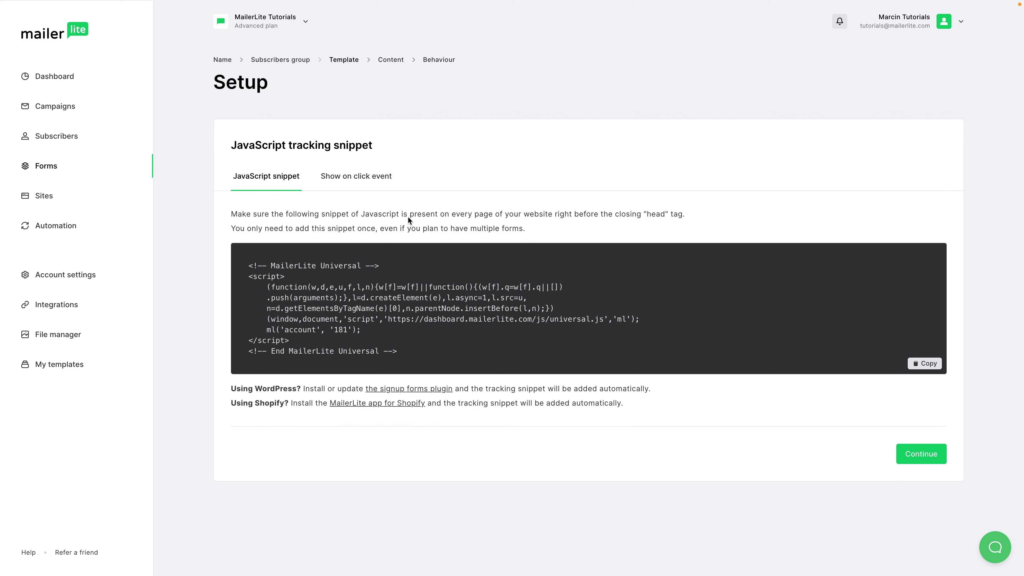
left_click(352, 184)
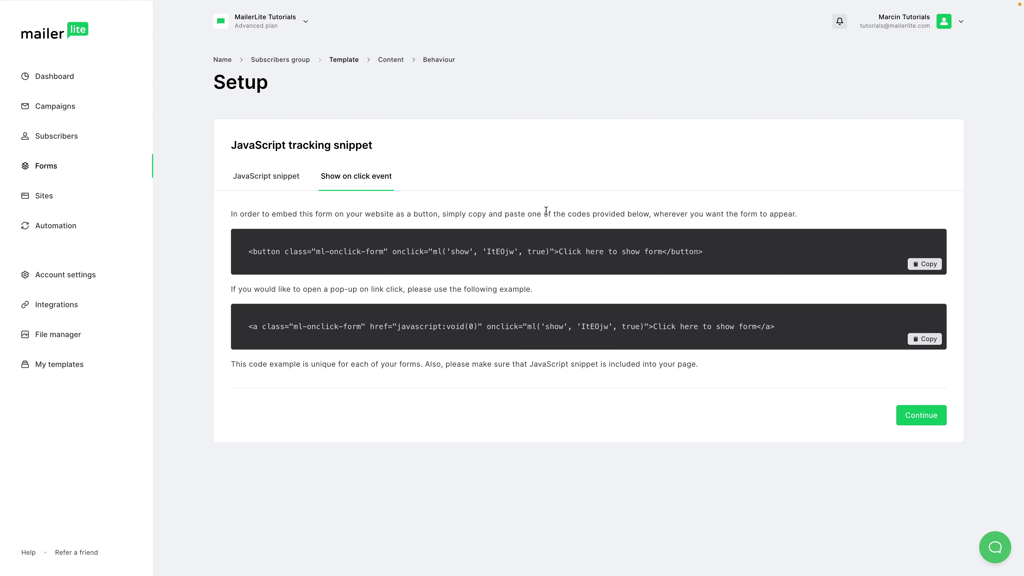
left_click(919, 415)
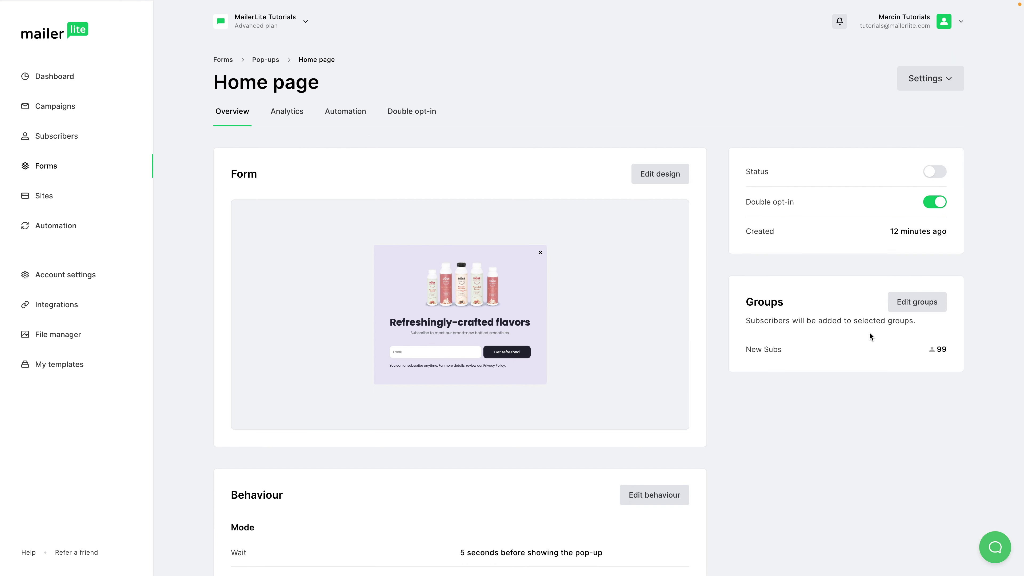
Switch the Home page pop-up's Status on and review the Behaviour and tracking snippet cards
left_click(929, 173)
scroll(701, 470, "down", 1)
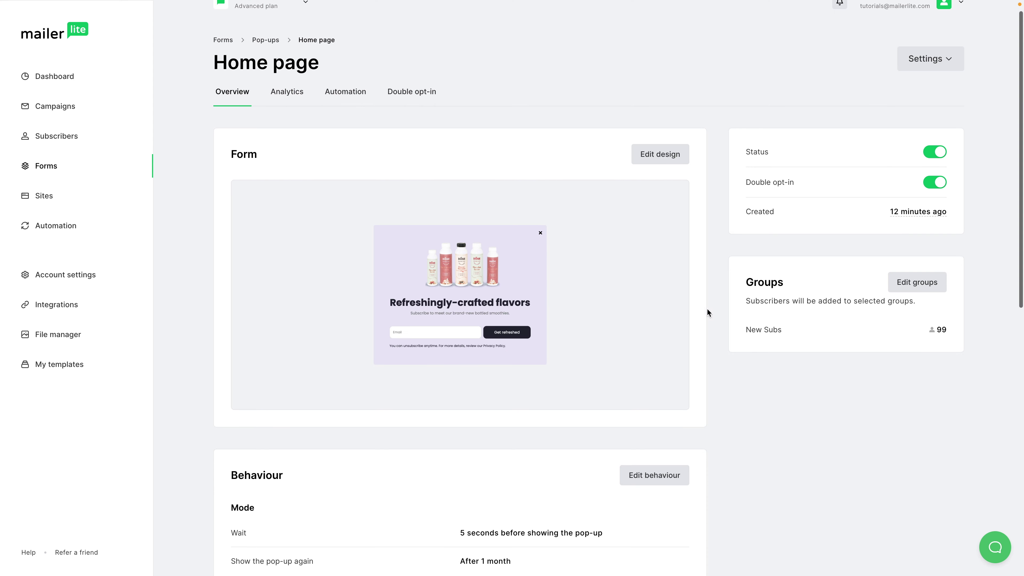
scroll(750, 399, "down", 3)
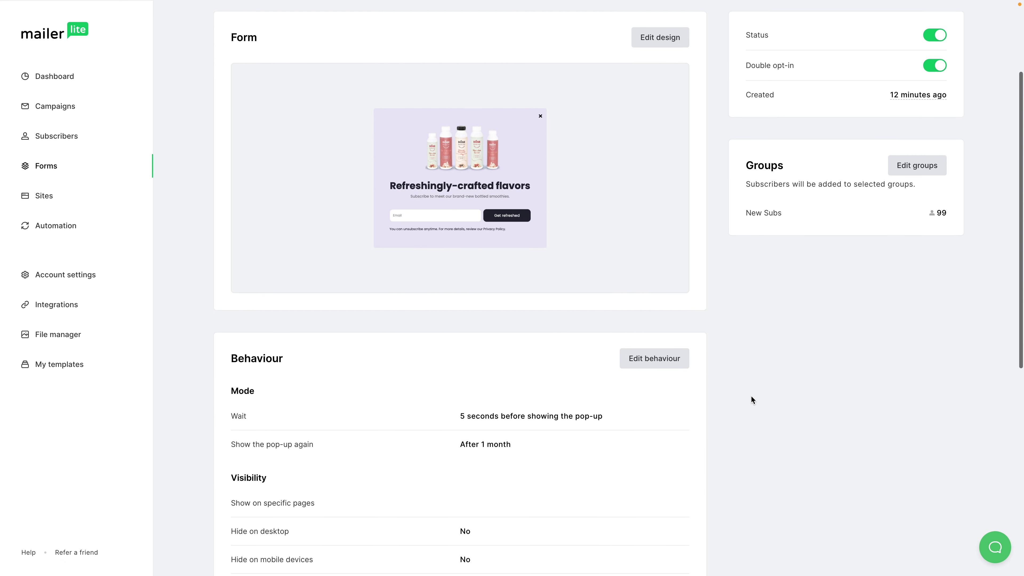
scroll(752, 400, "down", 2)
scroll(618, 385, "down", 5)
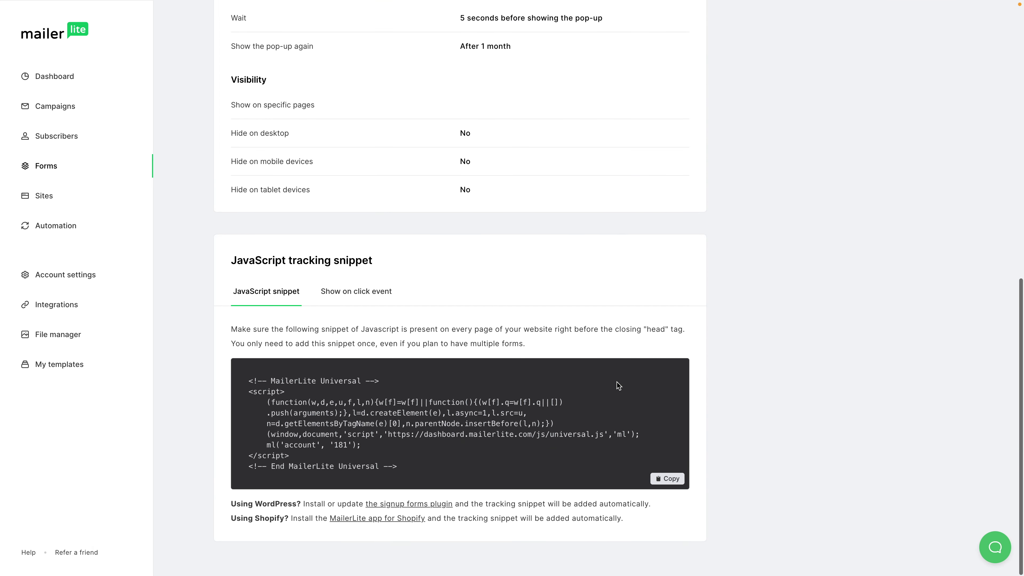
scroll(531, 299, "up", 9)
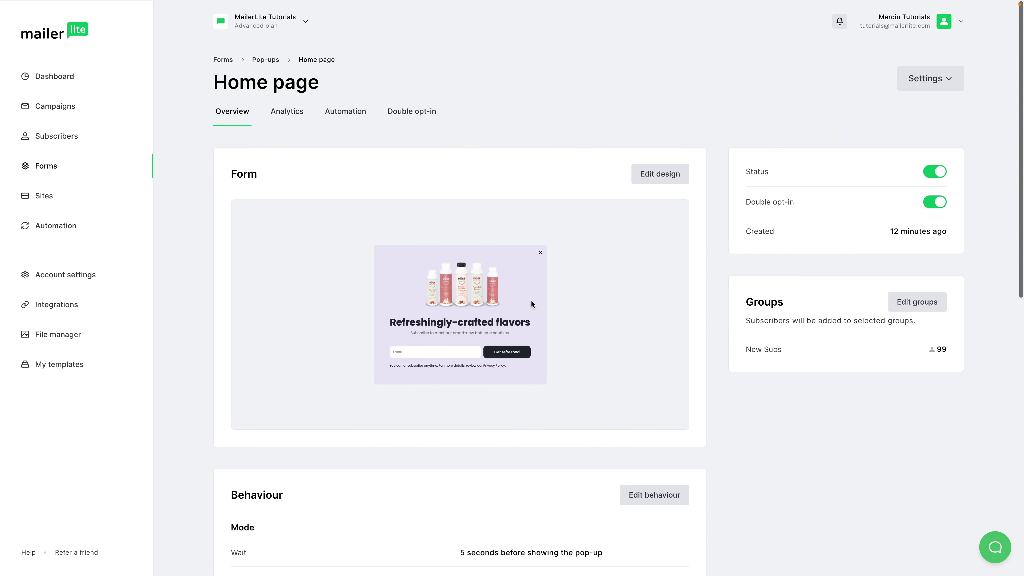
Check the form's Analytics and Automation tabs, then view its Double opt-in settings
left_click(286, 114)
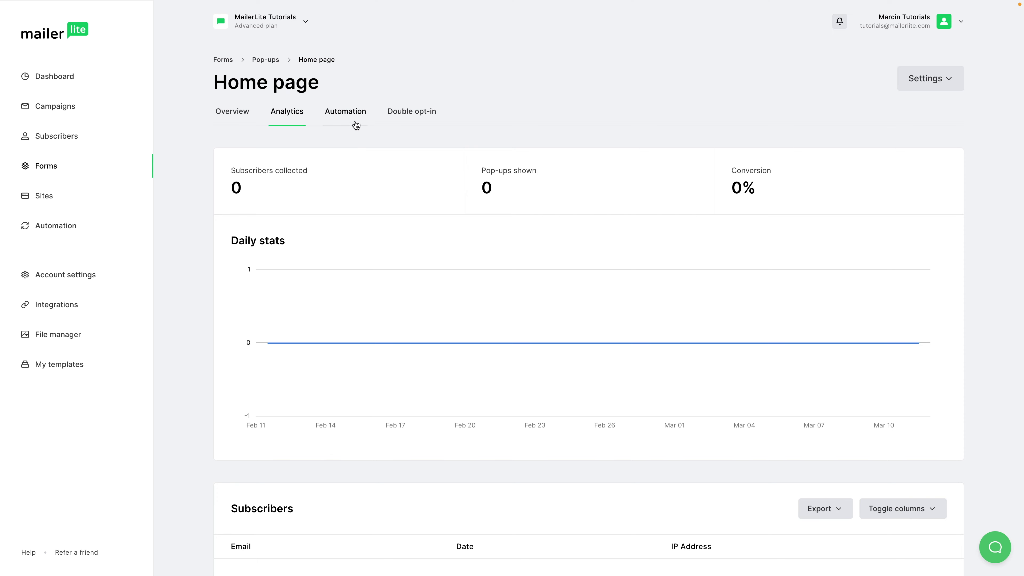
left_click(348, 114)
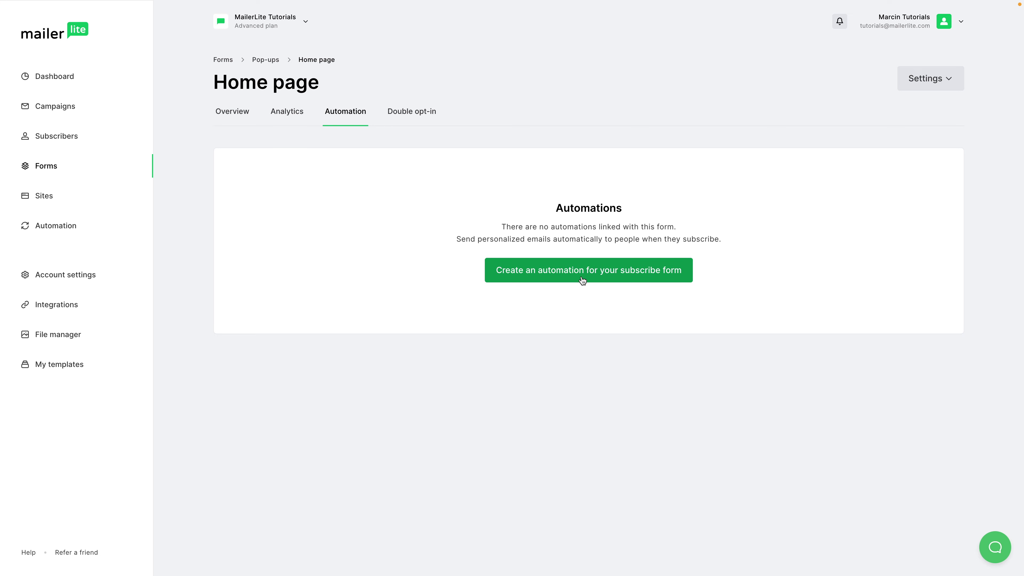
left_click(403, 118)
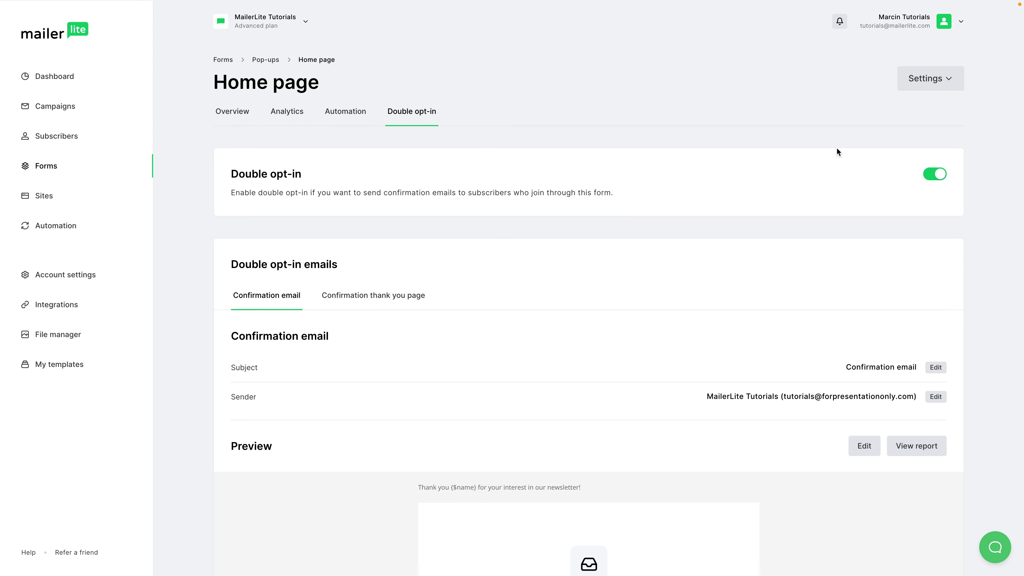
Look over the Settings dropdown options, dismiss it, and go back to the Overview tab
left_click(940, 81)
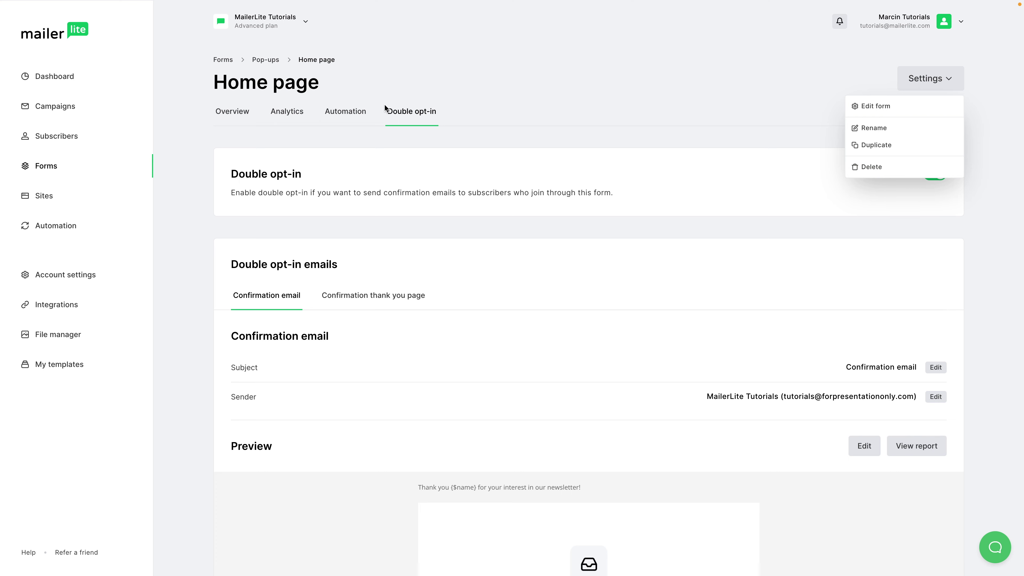
left_click(228, 113)
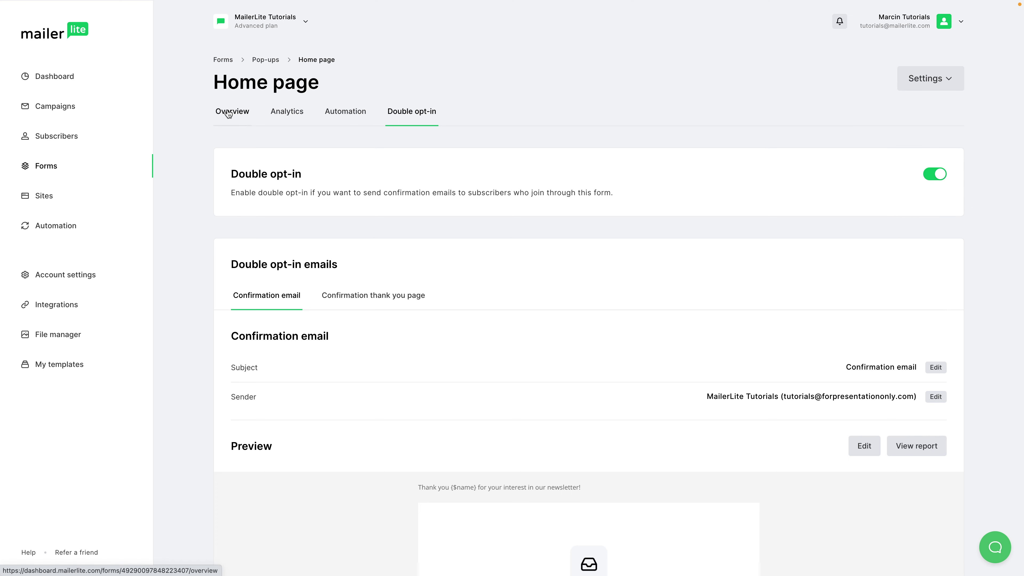
left_click(228, 114)
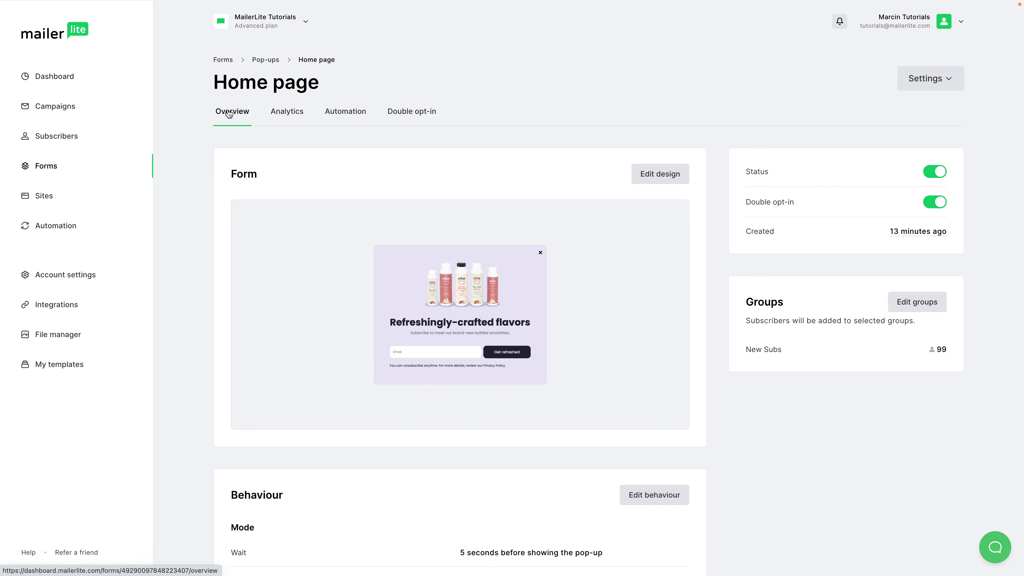